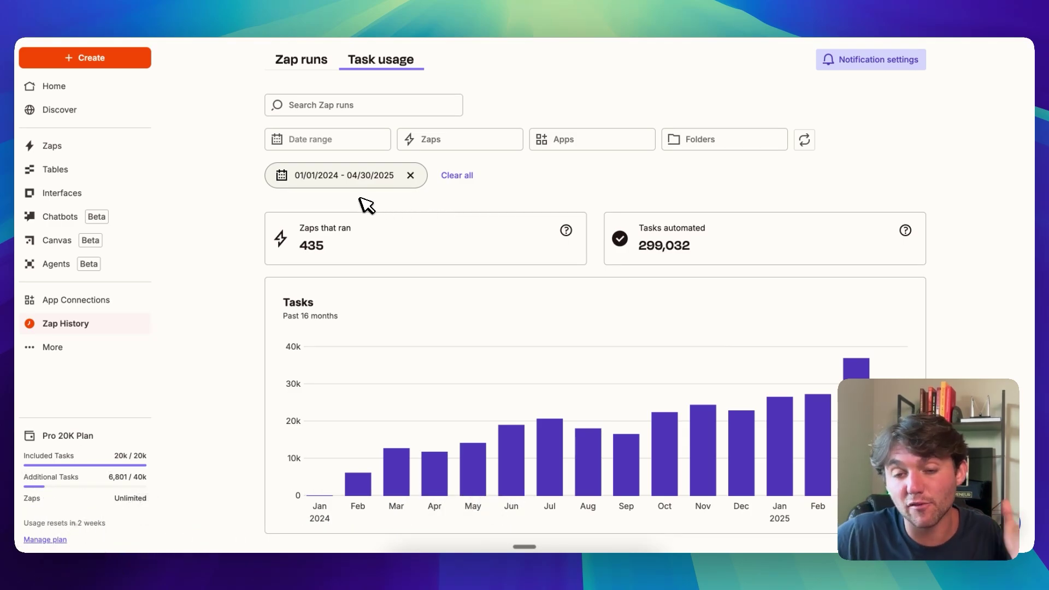
Highlight the 299,032 tasks automated total and the number of available apps.
{"action": "double_click", "coordinate": [651, 251]}
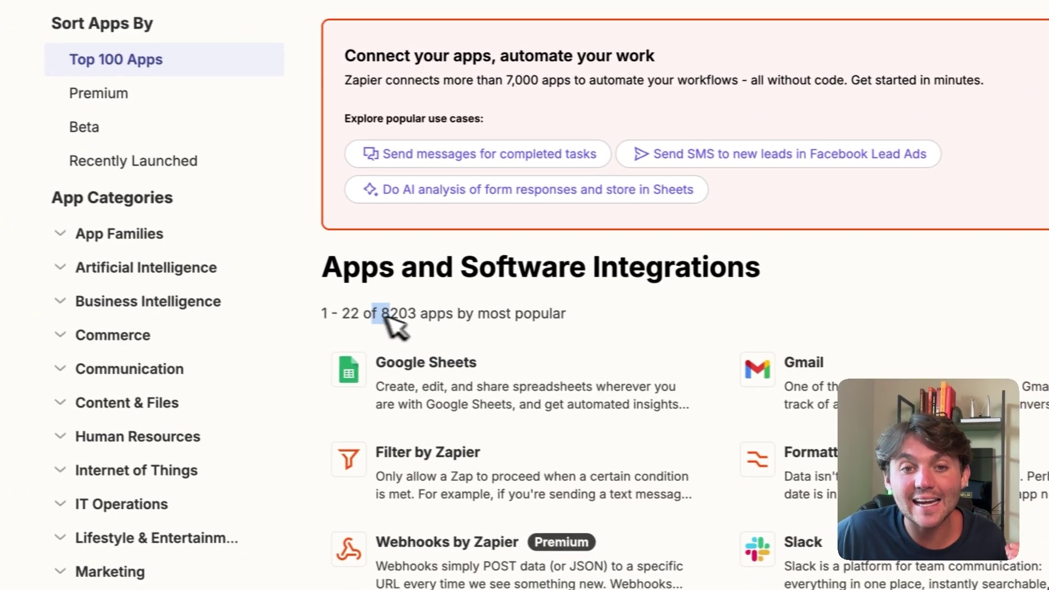
{"action": "left_click_drag", "start_coordinate": [291, 307], "coordinate": [505, 310]}
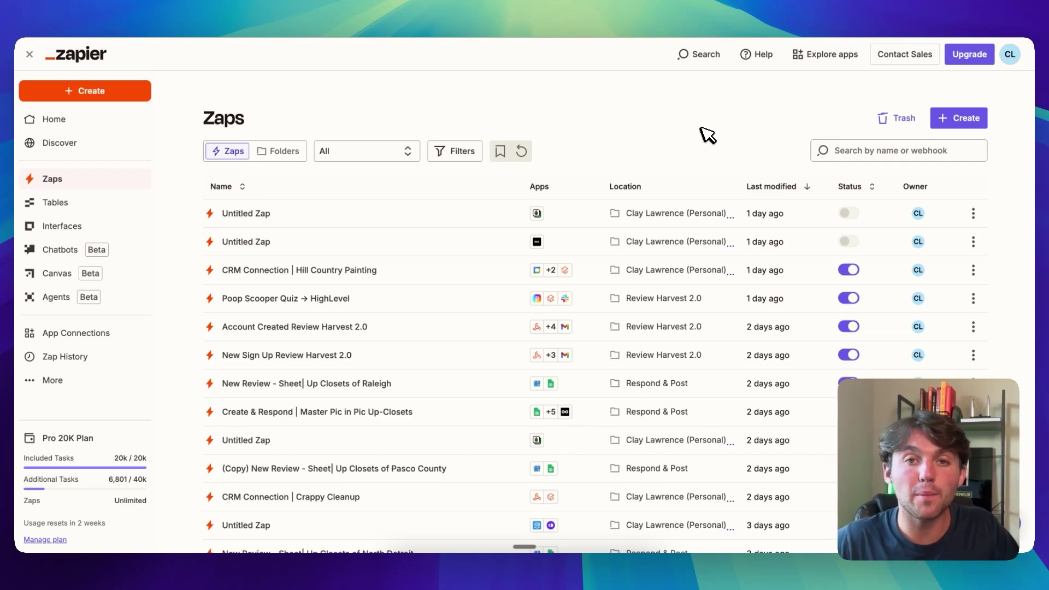
{"action": "left_click_drag", "start_coordinate": [114, 458], "coordinate": [161, 456]}
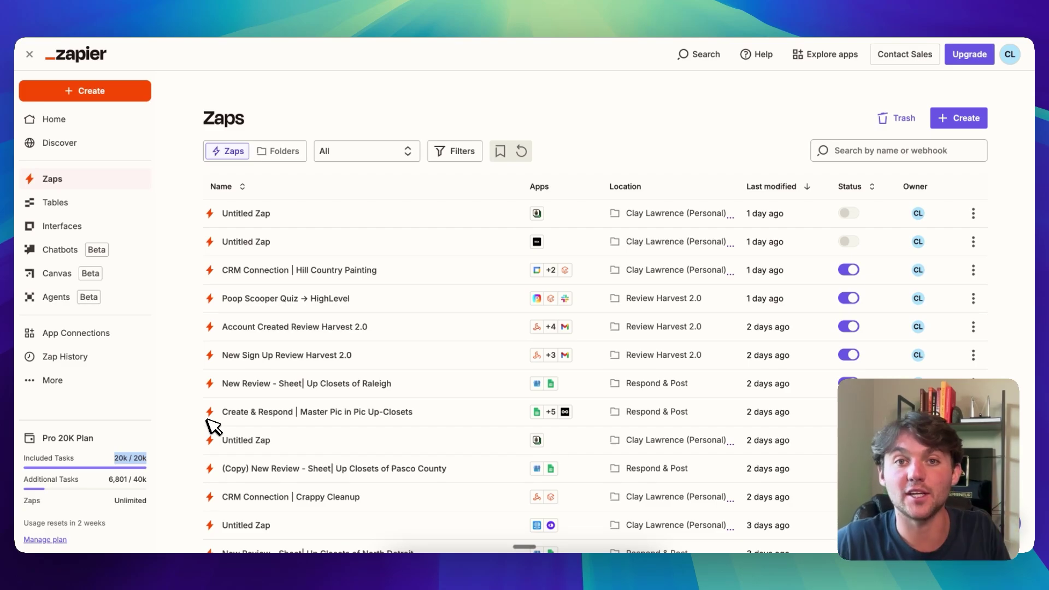
{"action": "left_click", "coordinate": [308, 33]}
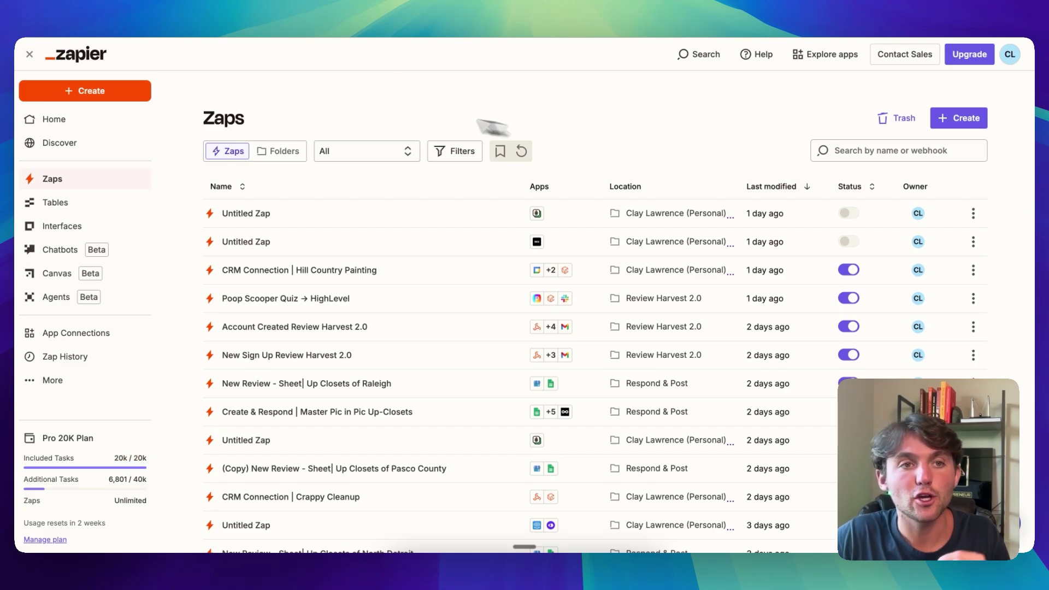
Start a new Zap draft and ask Copilot to alert Slack when an Instantly lead replies.
{"action": "left_click", "coordinate": [122, 99]}
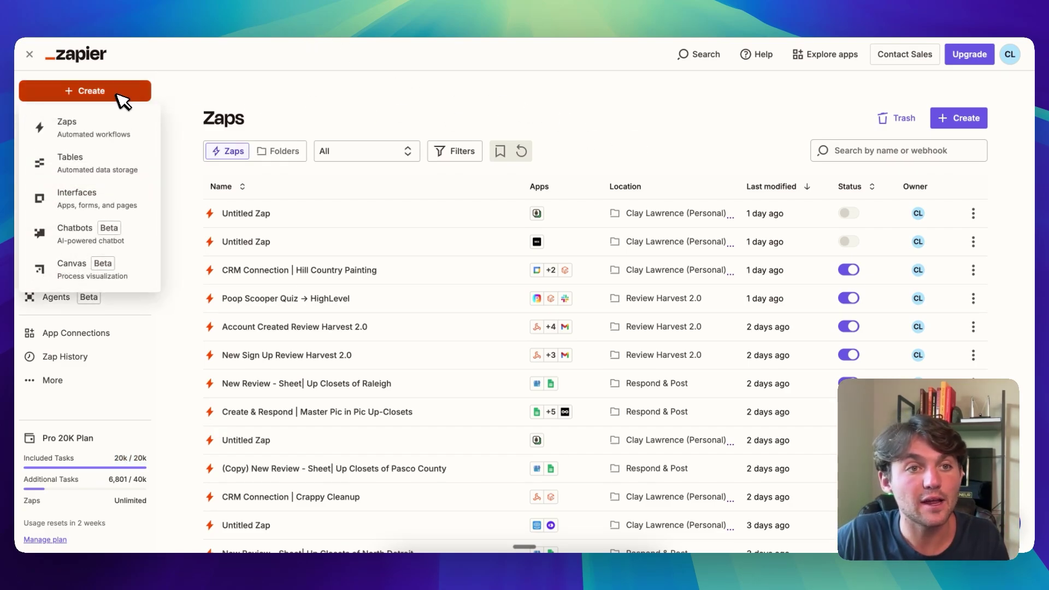
{"action": "left_click", "coordinate": [108, 131]}
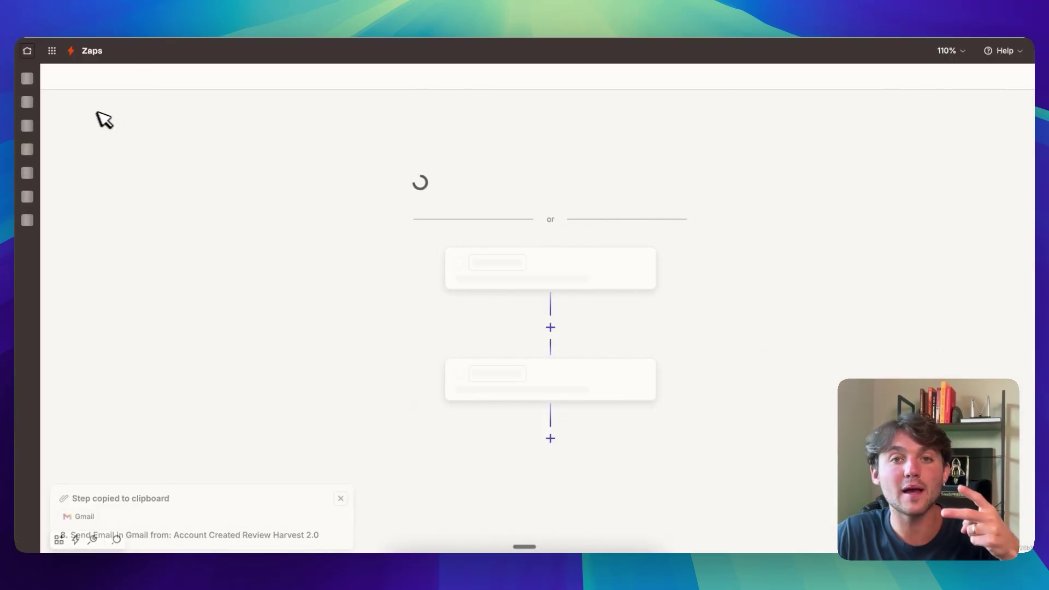
{"action": "scroll", "coordinate": [476, 137], "scroll_direction": "down", "scroll_amount": 3}
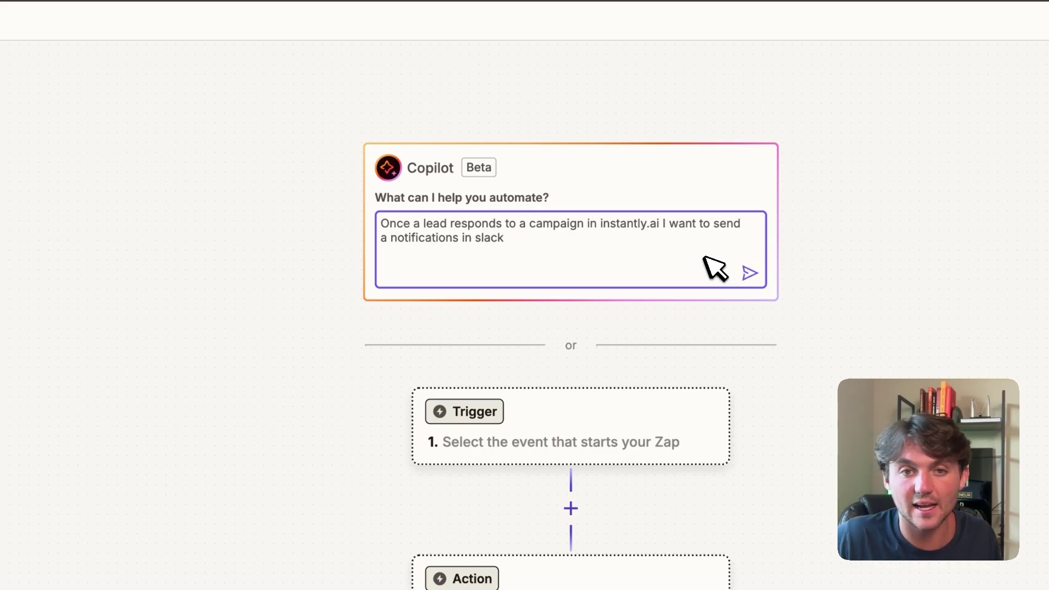
{"action": "left_click", "coordinate": [750, 274]}
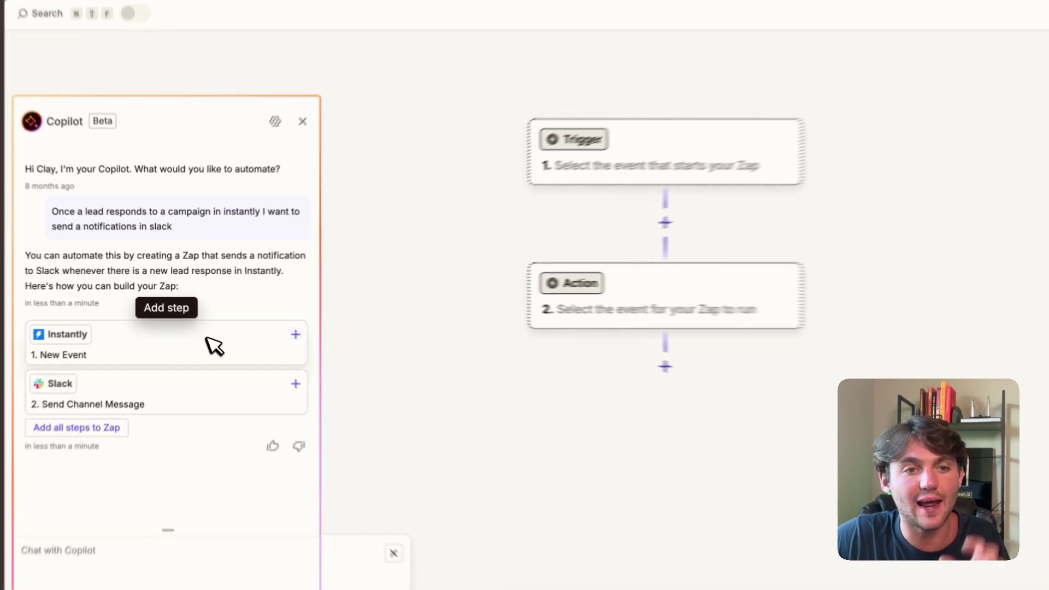
Add Copilot's Instantly New Event trigger, then replace its suggested Slack step with a new Slack action.
{"action": "left_click", "coordinate": [203, 333]}
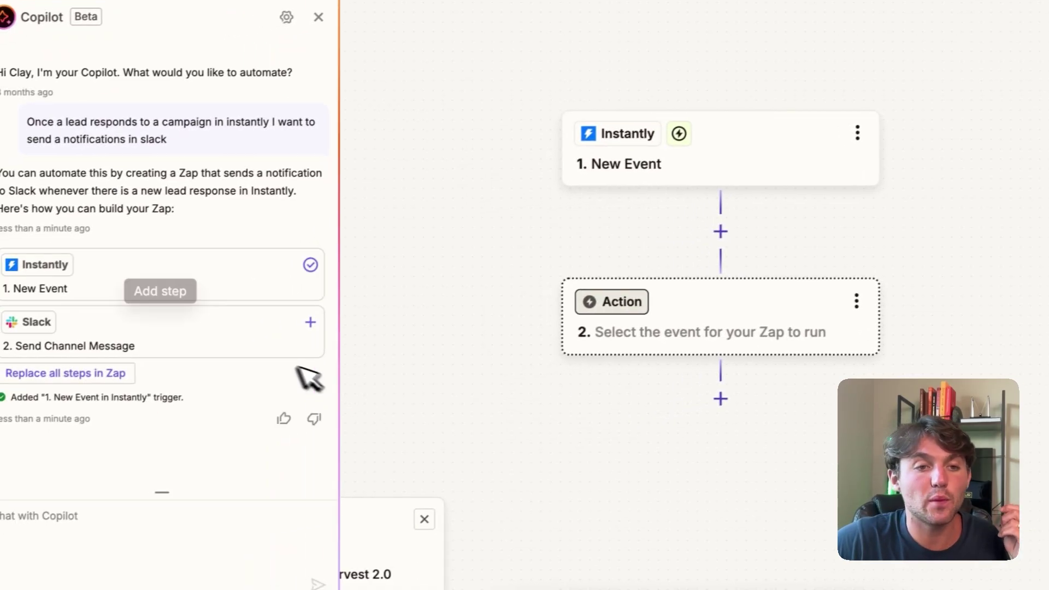
{"action": "left_click", "coordinate": [200, 345]}
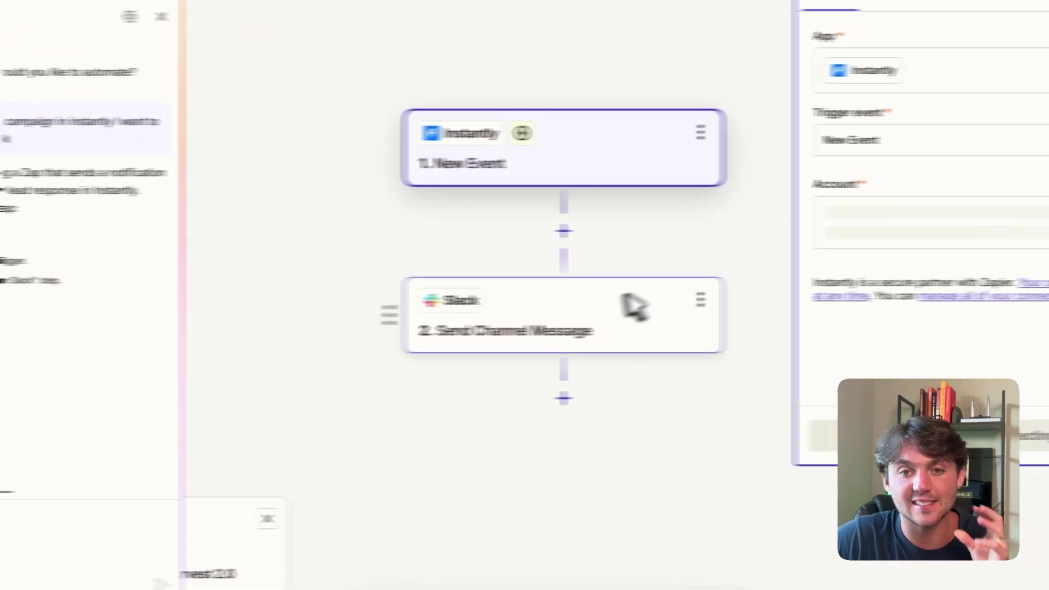
{"action": "left_click", "coordinate": [701, 299]}
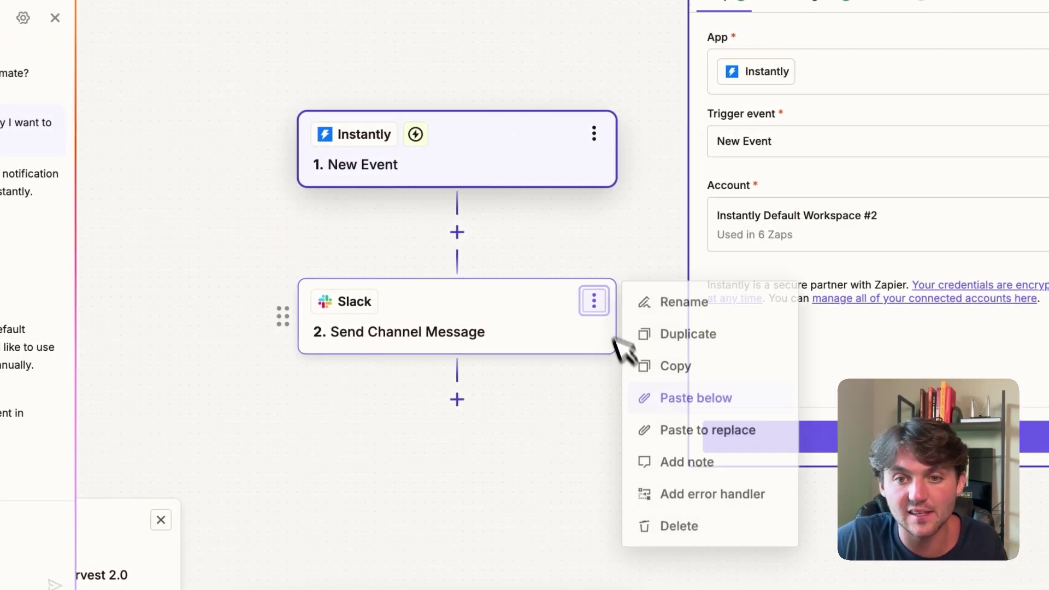
{"action": "left_click", "coordinate": [707, 525]}
{"action": "left_click", "coordinate": [714, 532]}
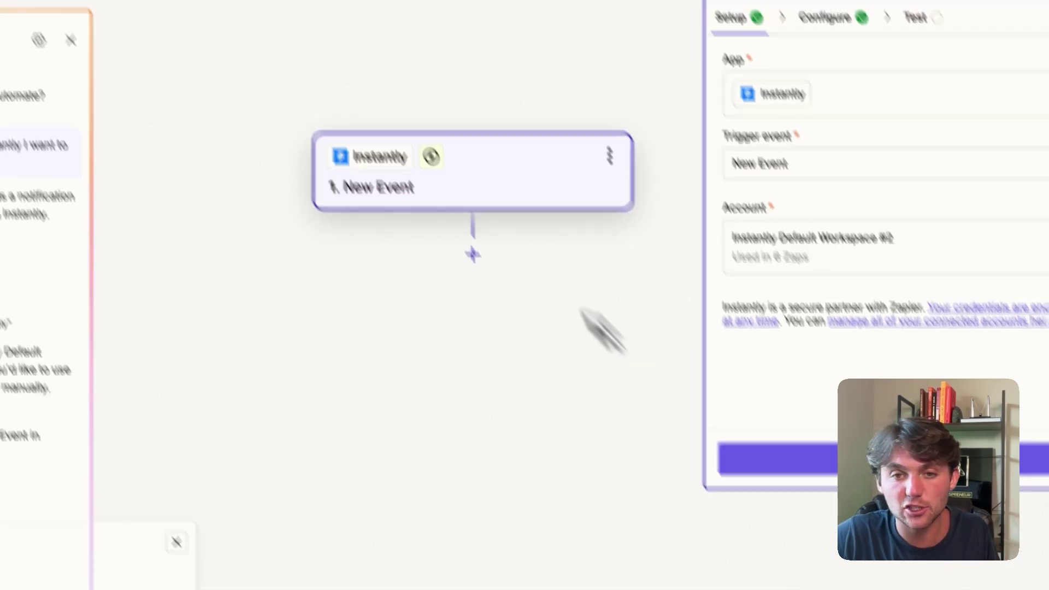
{"action": "left_click", "coordinate": [473, 254]}
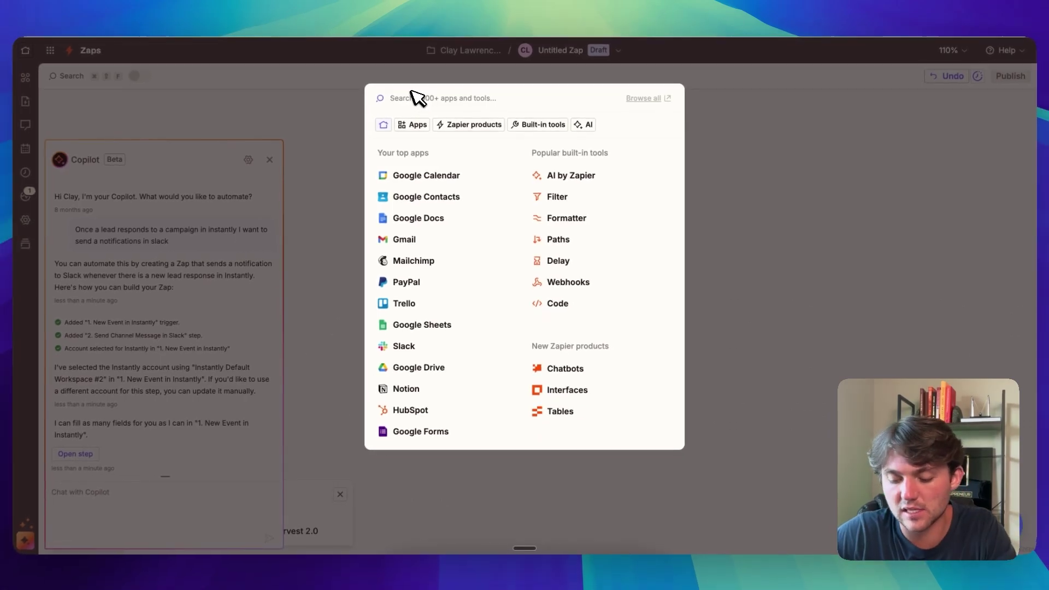
{"action": "type", "text": "slack"}
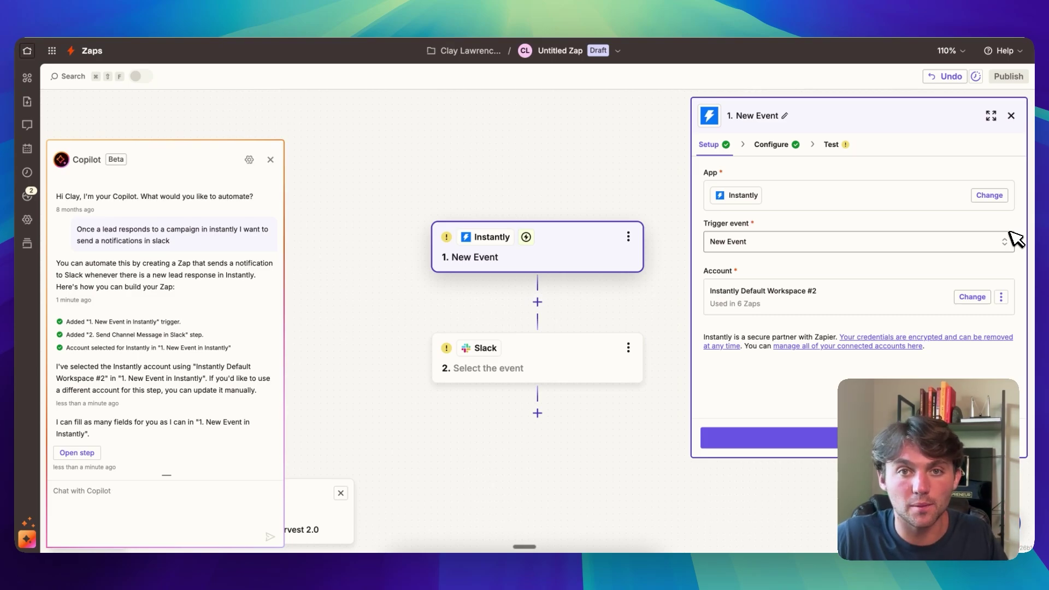
Keep New Event as the trigger, watching the 03. Podcast Invite campaign for Reply Received.
{"action": "left_click", "coordinate": [892, 242]}
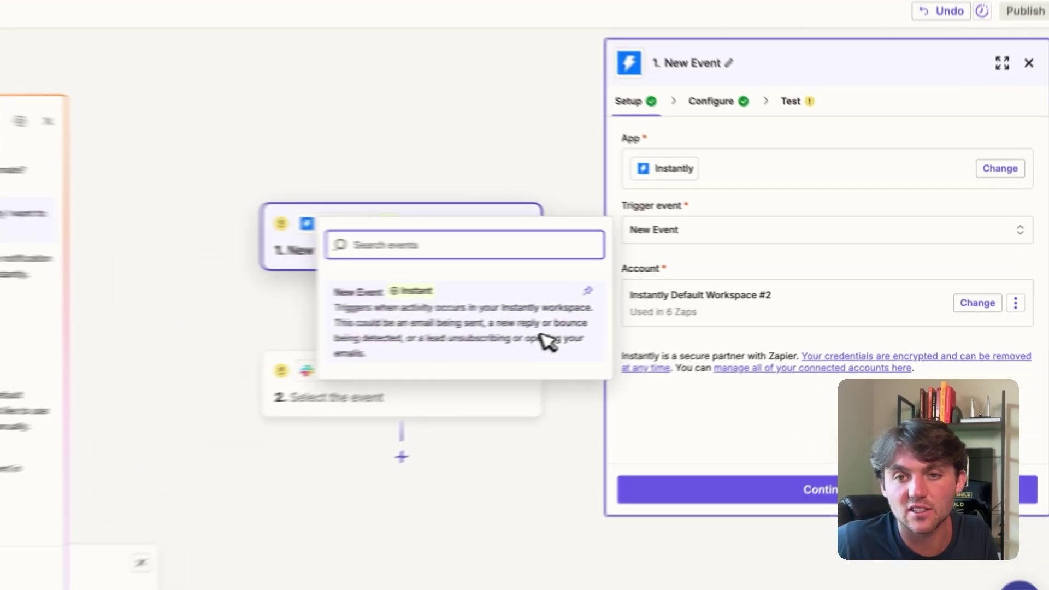
{"action": "left_click", "coordinate": [661, 331]}
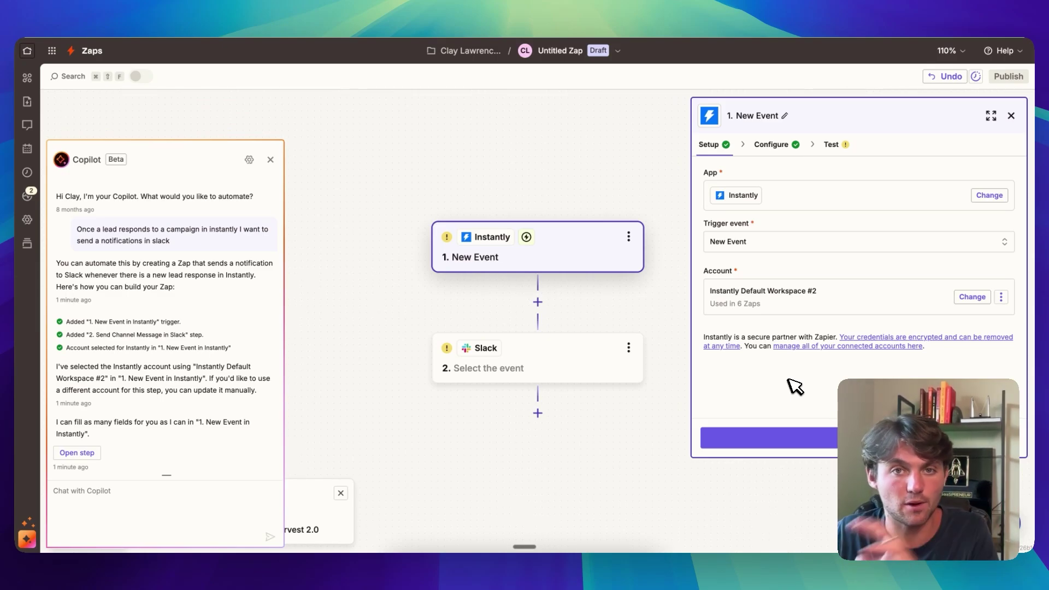
{"action": "left_click", "coordinate": [797, 437]}
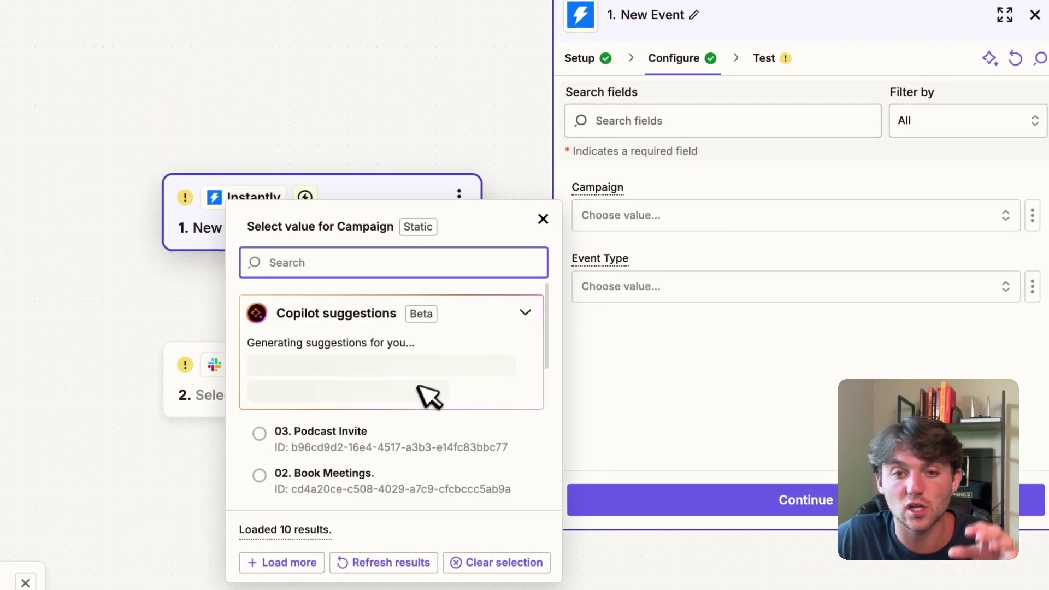
{"action": "left_click", "coordinate": [340, 431]}
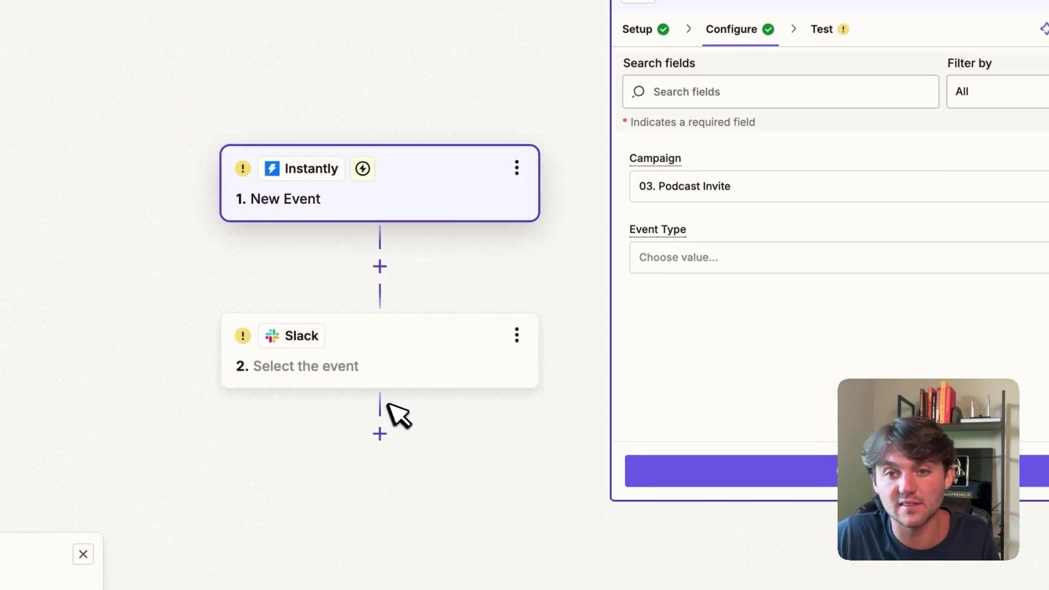
{"action": "left_click", "coordinate": [772, 261]}
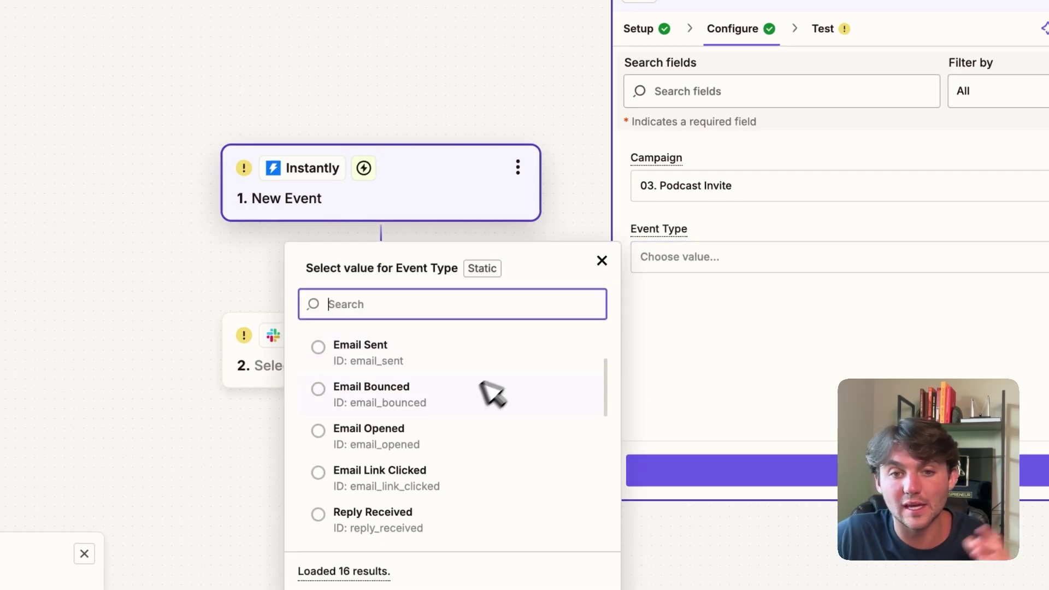
{"action": "scroll", "coordinate": [433, 424], "scroll_direction": "down", "scroll_amount": 3}
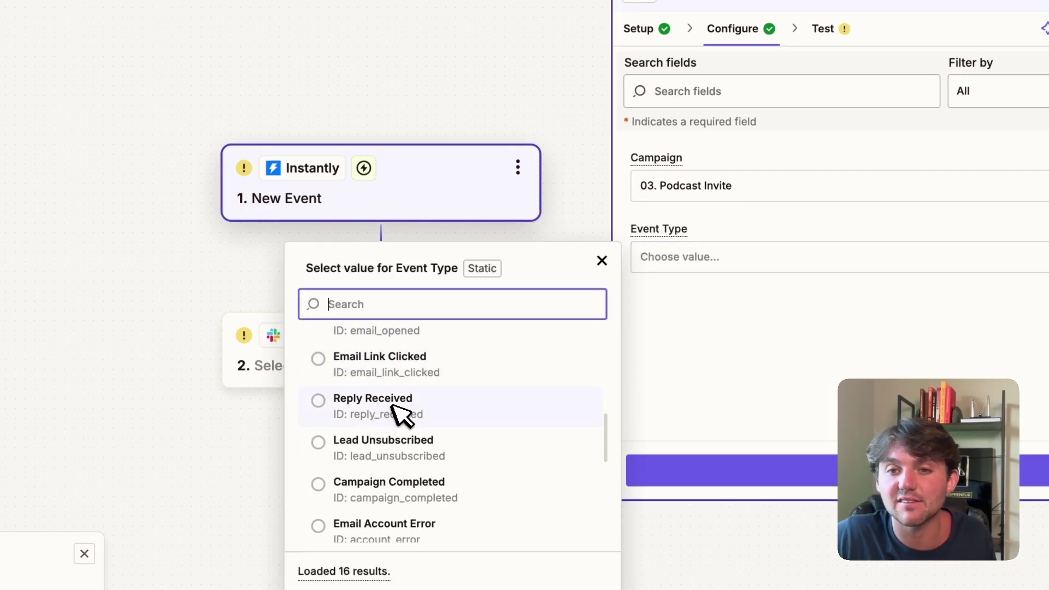
{"action": "left_click", "coordinate": [395, 407]}
Test the Instantly trigger, review sample record Event A, and proceed to the Slack step.
{"action": "left_click", "coordinate": [732, 470]}
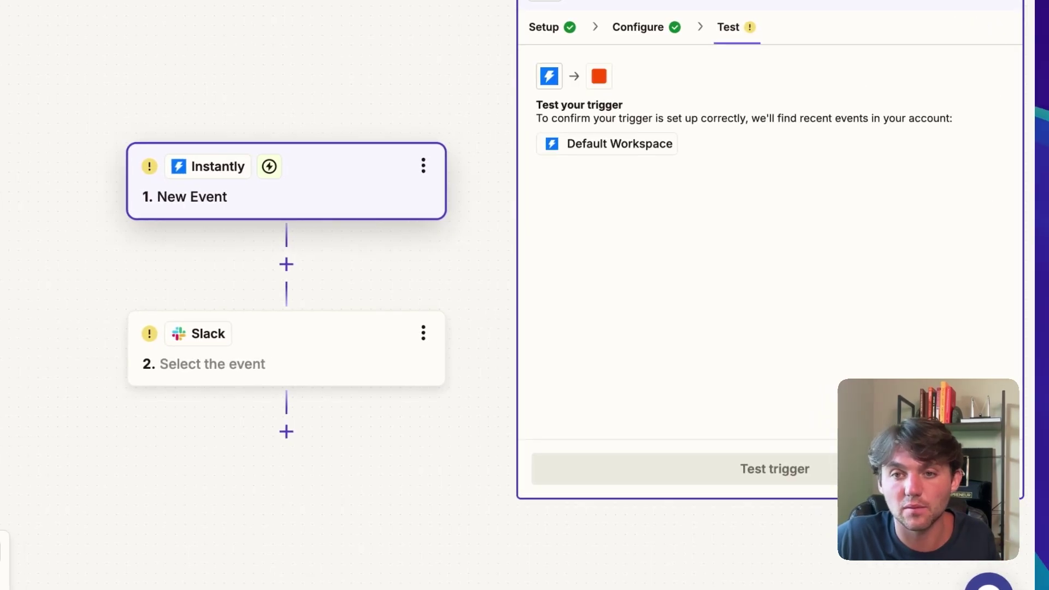
{"action": "left_click", "coordinate": [778, 465]}
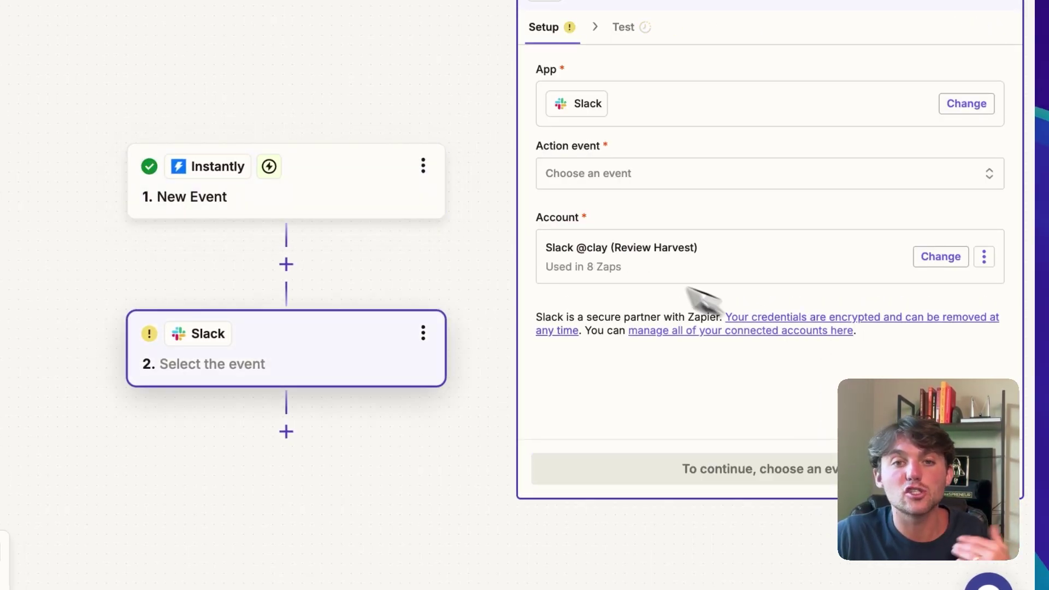
{"action": "left_click", "coordinate": [355, 197]}
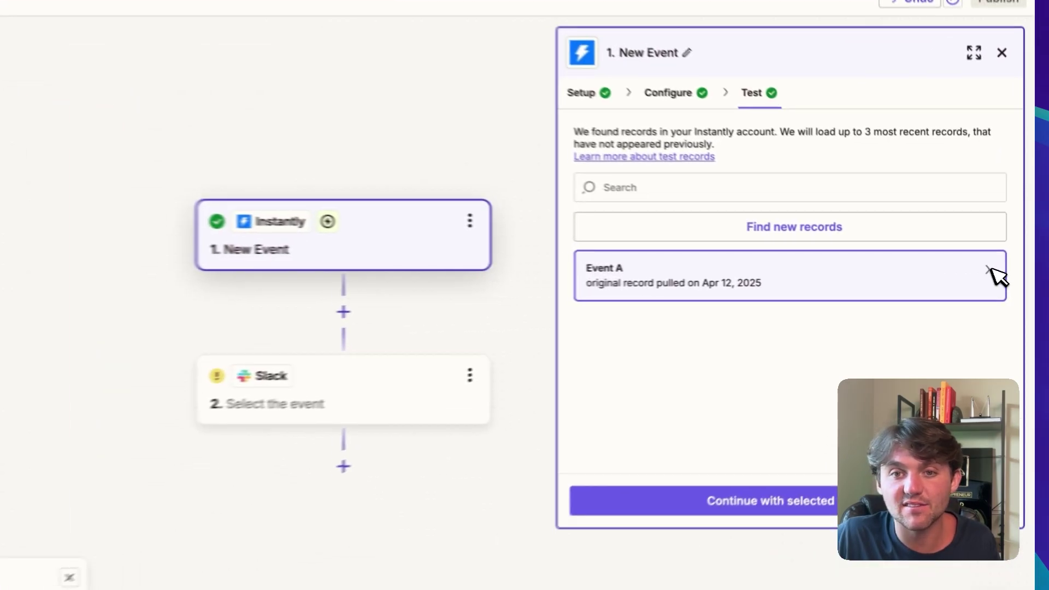
{"action": "left_click", "coordinate": [1005, 272]}
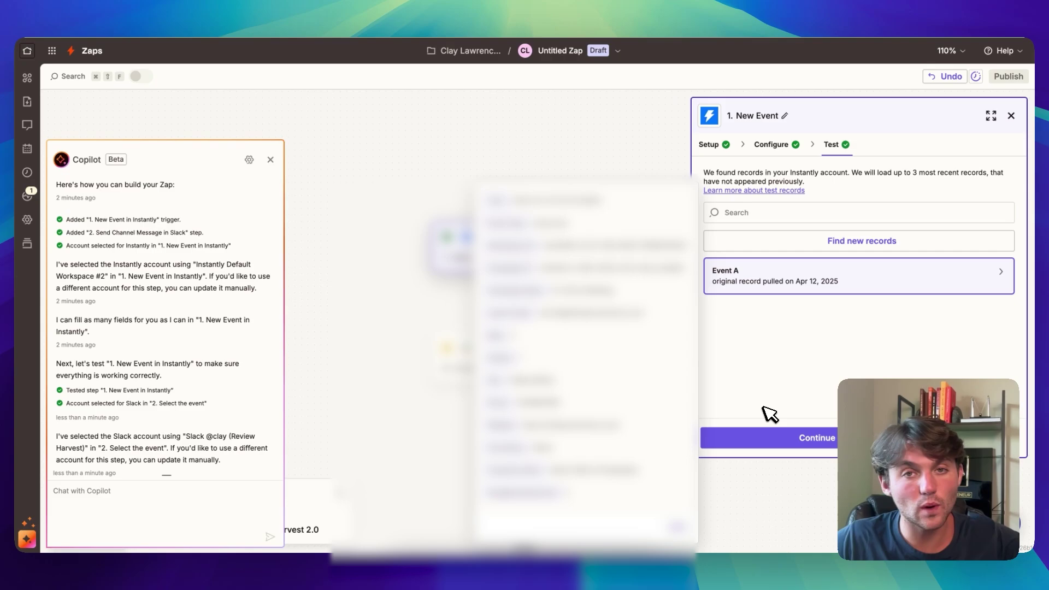
{"action": "left_click", "coordinate": [798, 437]}
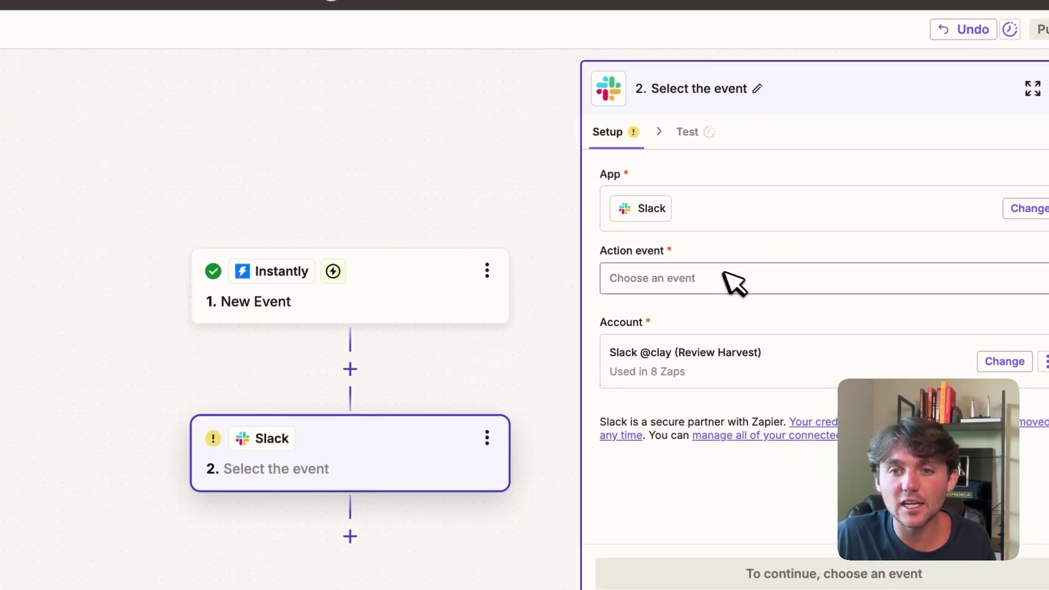
Set the Slack action event to Send Channel Message and continue to its Configure fields.
{"action": "left_click", "coordinate": [740, 277]}
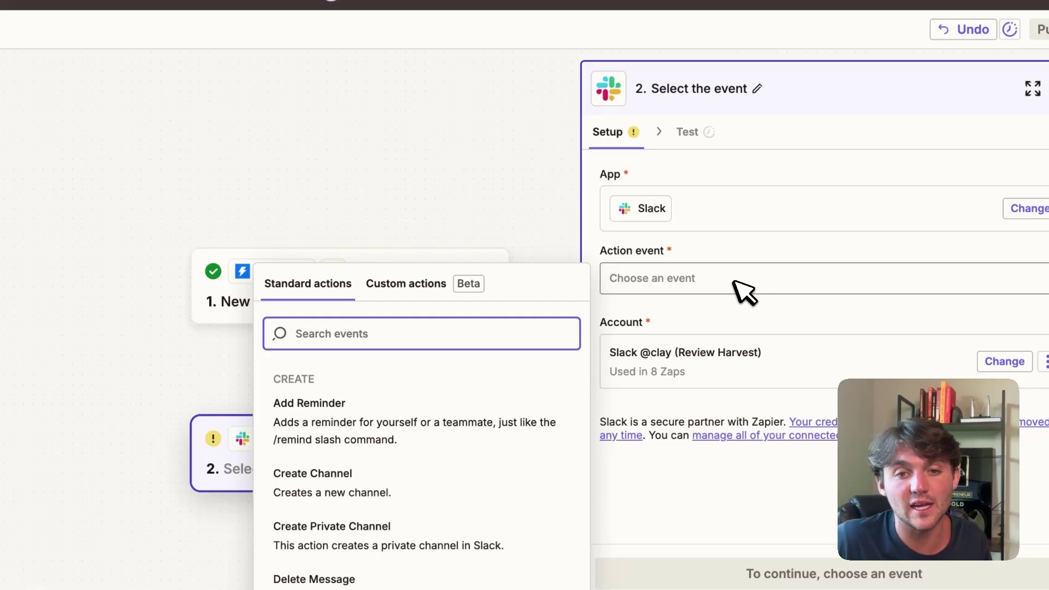
{"action": "scroll", "coordinate": [552, 374], "scroll_direction": "down", "scroll_amount": 8}
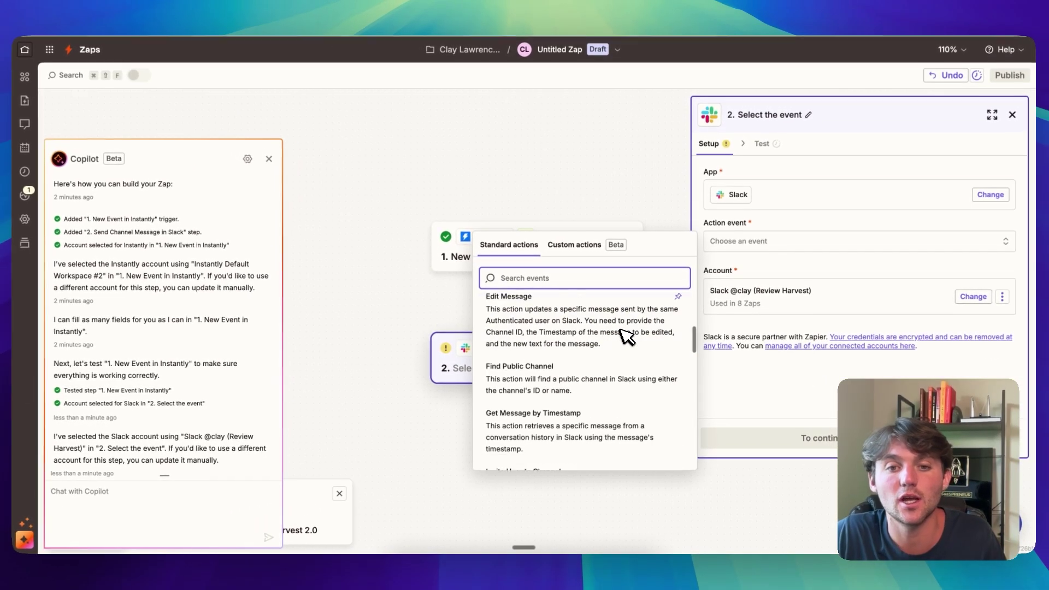
{"action": "scroll", "coordinate": [623, 354], "scroll_direction": "down", "scroll_amount": 5}
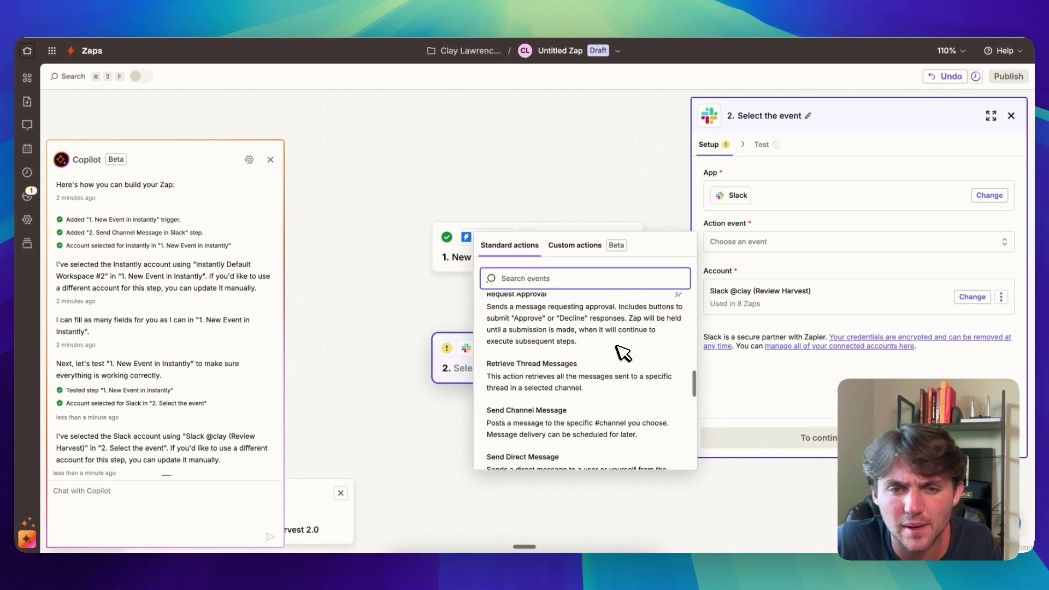
{"action": "scroll", "coordinate": [623, 354], "scroll_direction": "down", "scroll_amount": 1}
{"action": "left_click", "coordinate": [601, 350]}
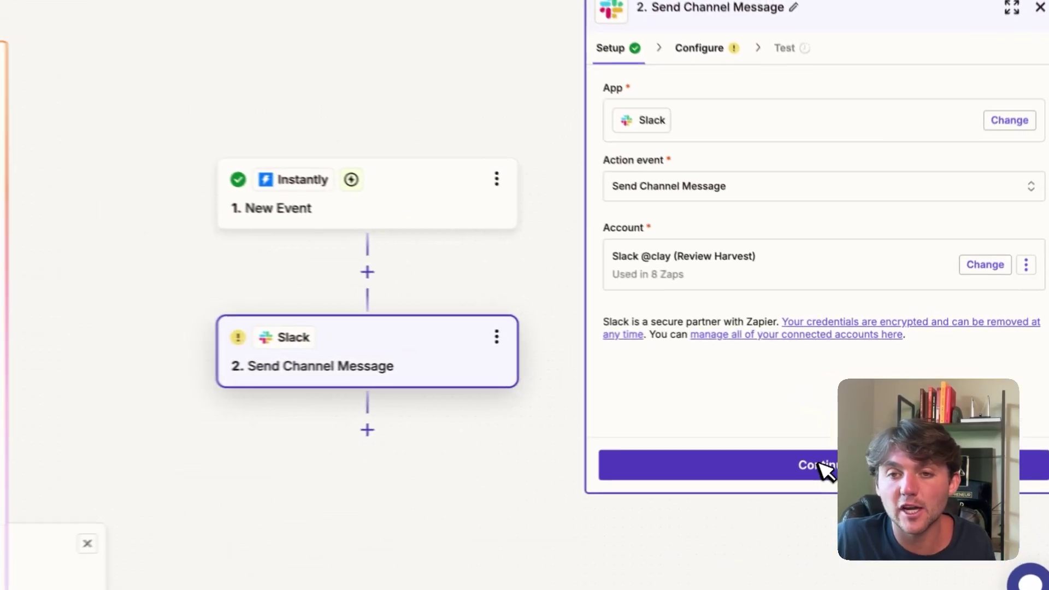
{"action": "left_click", "coordinate": [861, 439]}
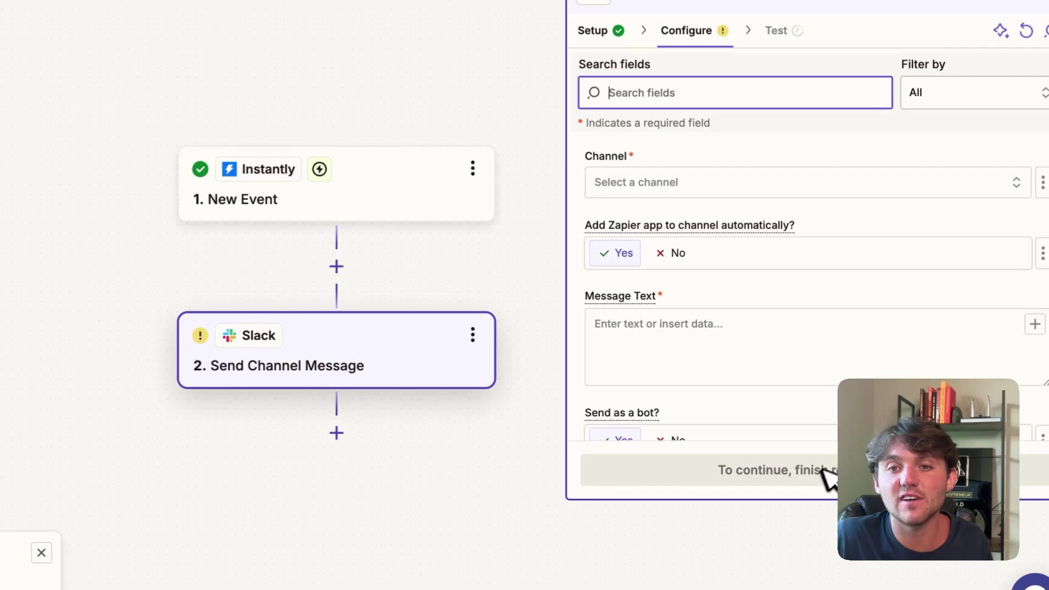
Confirm the Slack channel is leads and place the cursor at the end of Message Text.
{"action": "left_click", "coordinate": [713, 185]}
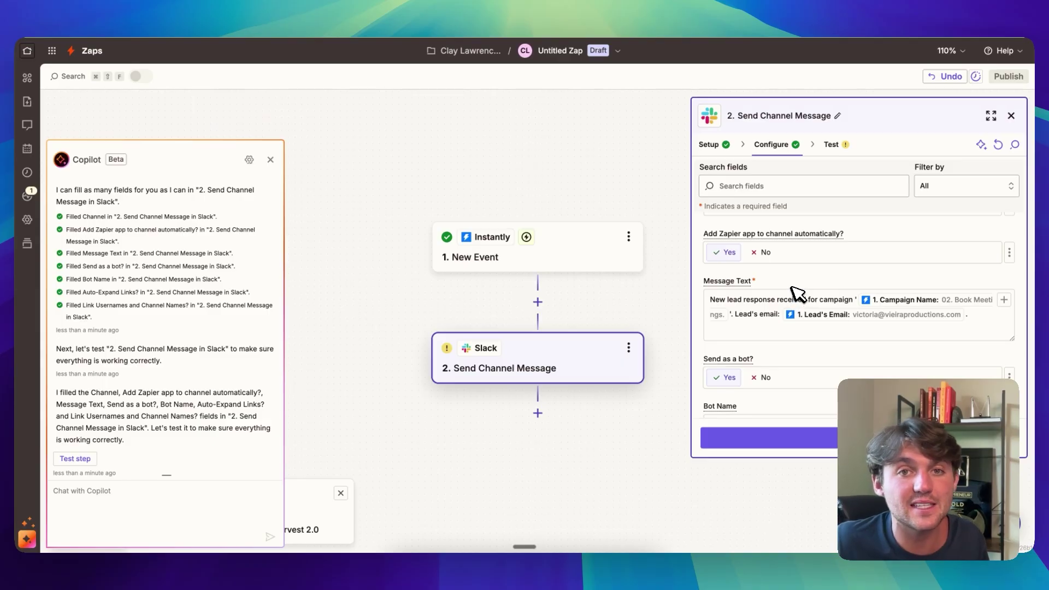
{"action": "scroll", "coordinate": [808, 273], "scroll_direction": "up", "scroll_amount": 2}
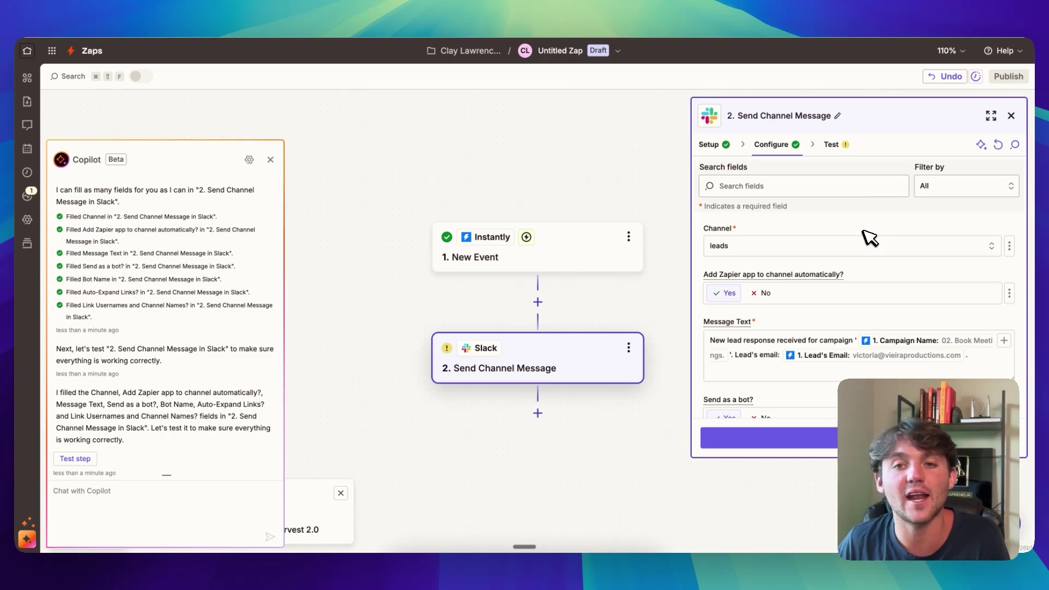
{"action": "left_click", "coordinate": [793, 356]}
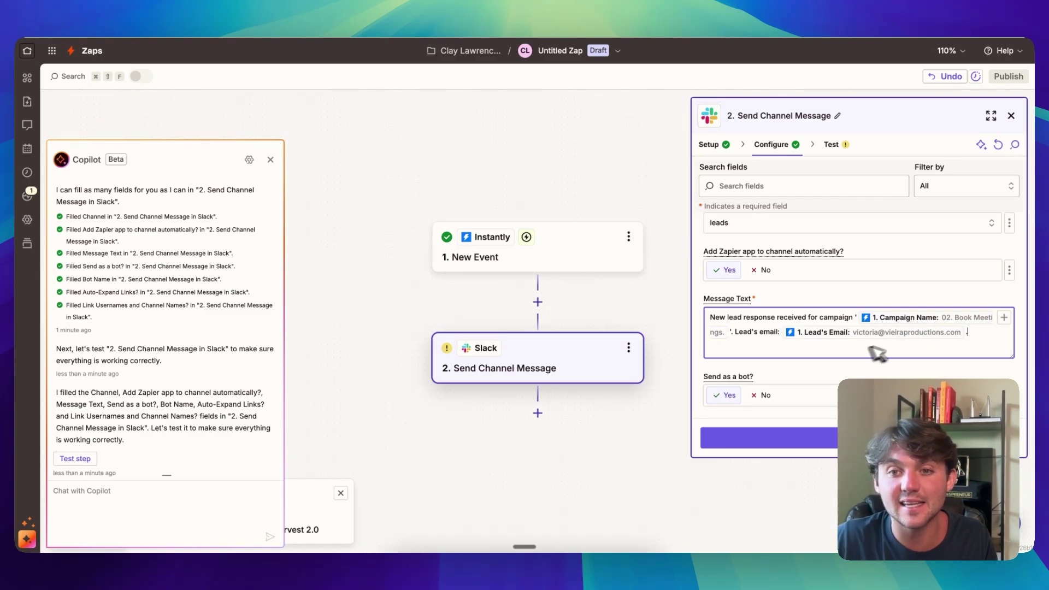
Add a new message line with the lead's First Name and Phone data pills.
{"action": "key", "text": "Return"}
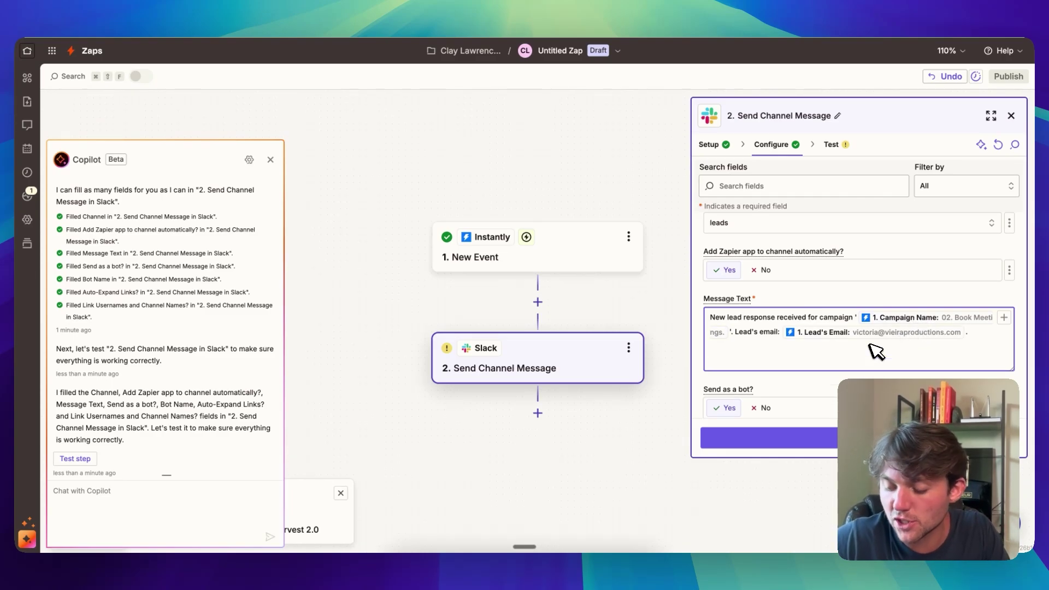
{"action": "type", "text": "/"}
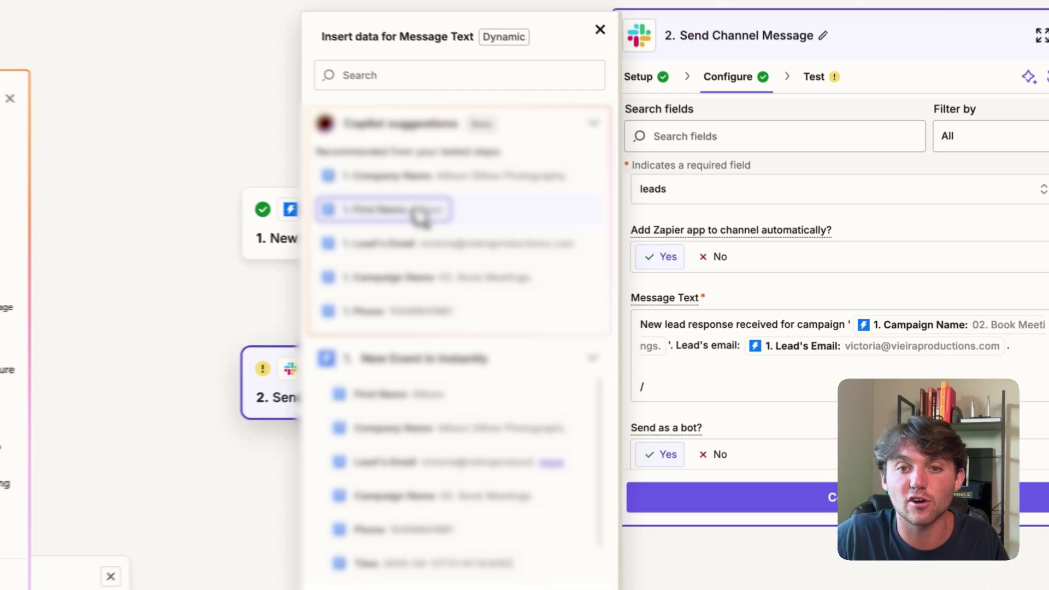
{"action": "left_click", "coordinate": [418, 215]}
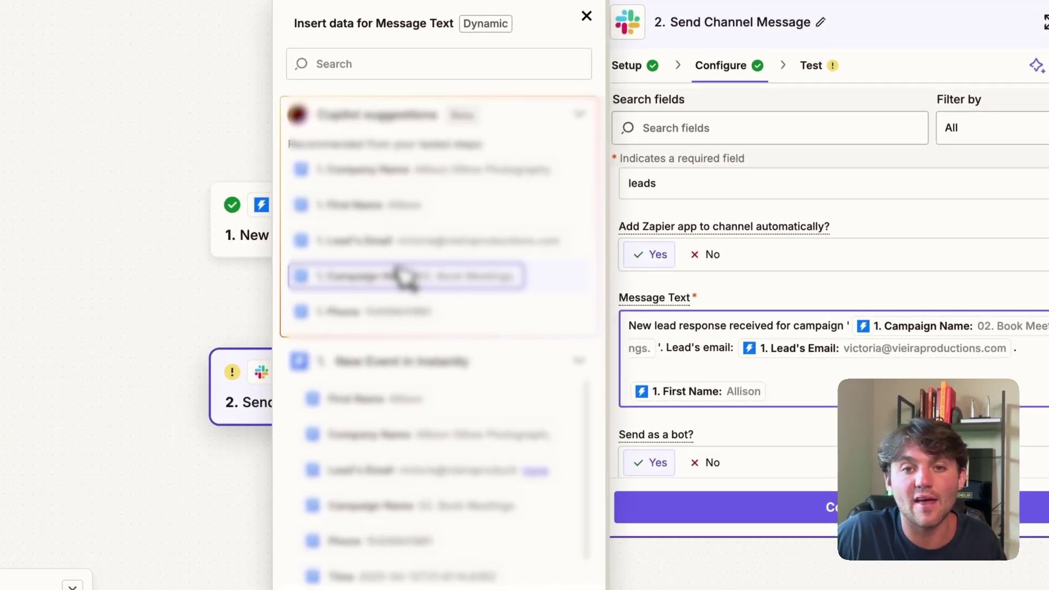
{"action": "left_click", "coordinate": [385, 310]}
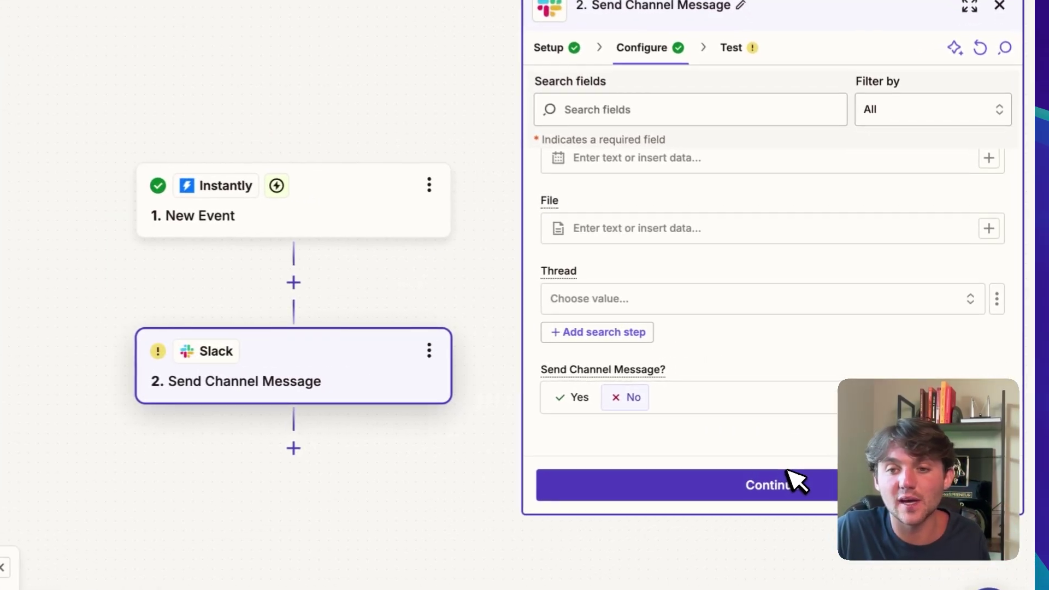
Skip the Slack test message and publish the Zap.
{"action": "left_click", "coordinate": [874, 436]}
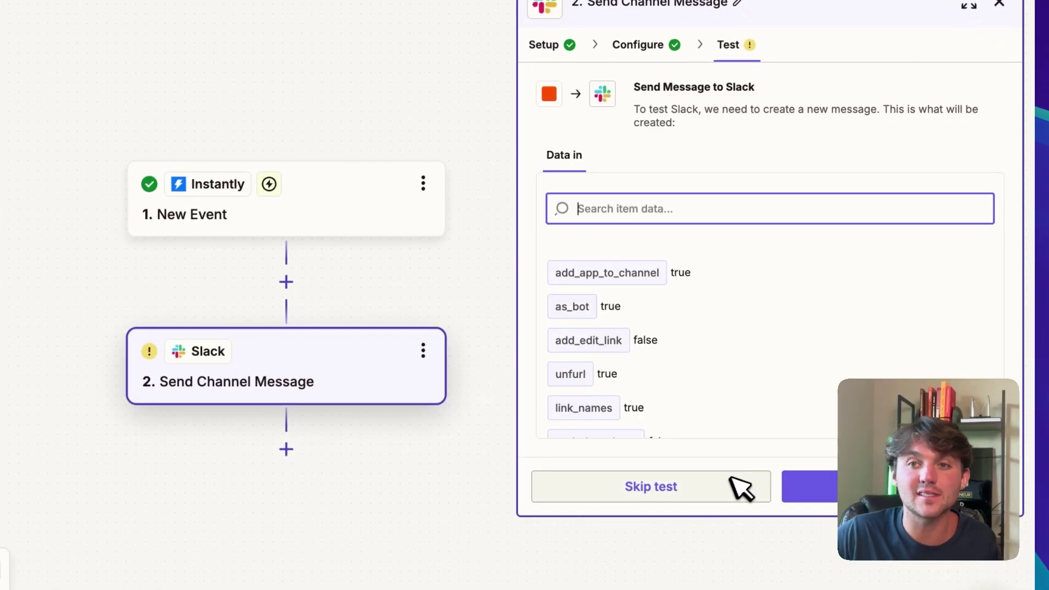
{"action": "left_click", "coordinate": [731, 495]}
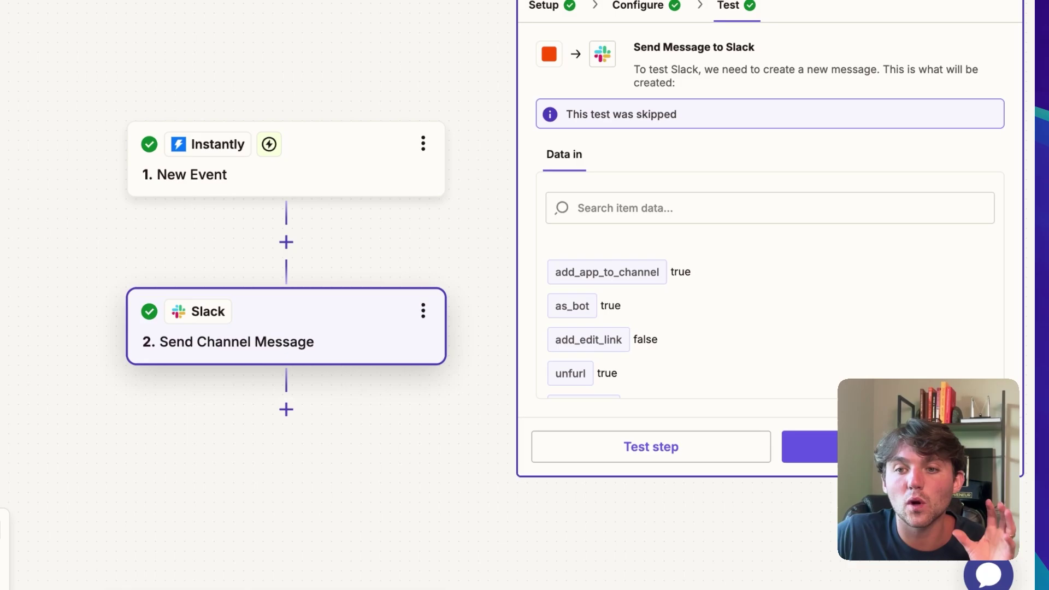
{"action": "left_click", "coordinate": [819, 447]}
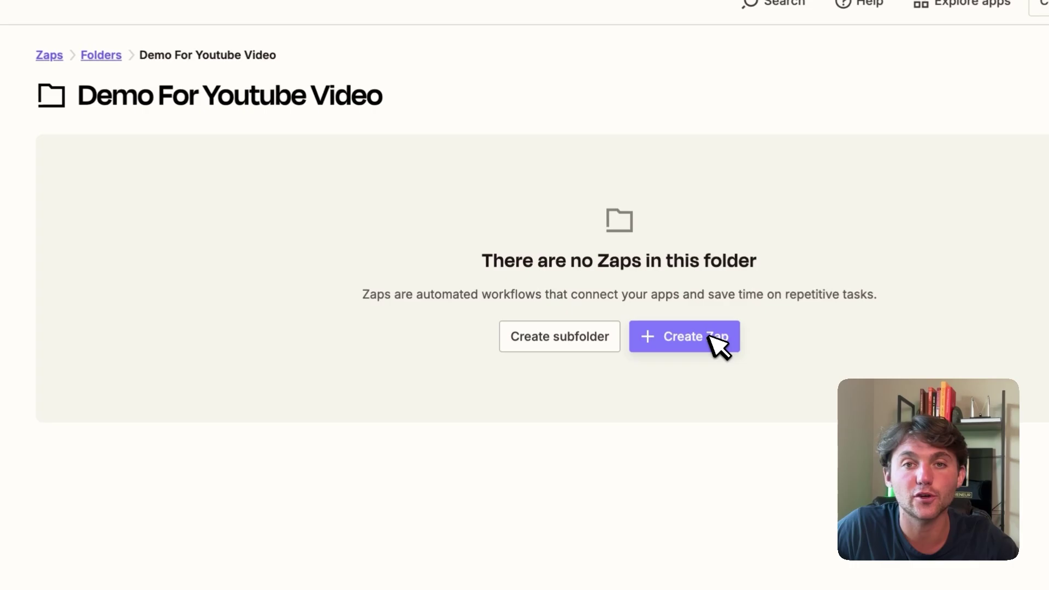
Create a new Zap with Jobber's Job Closed event as the trigger.
{"action": "left_click", "coordinate": [671, 282]}
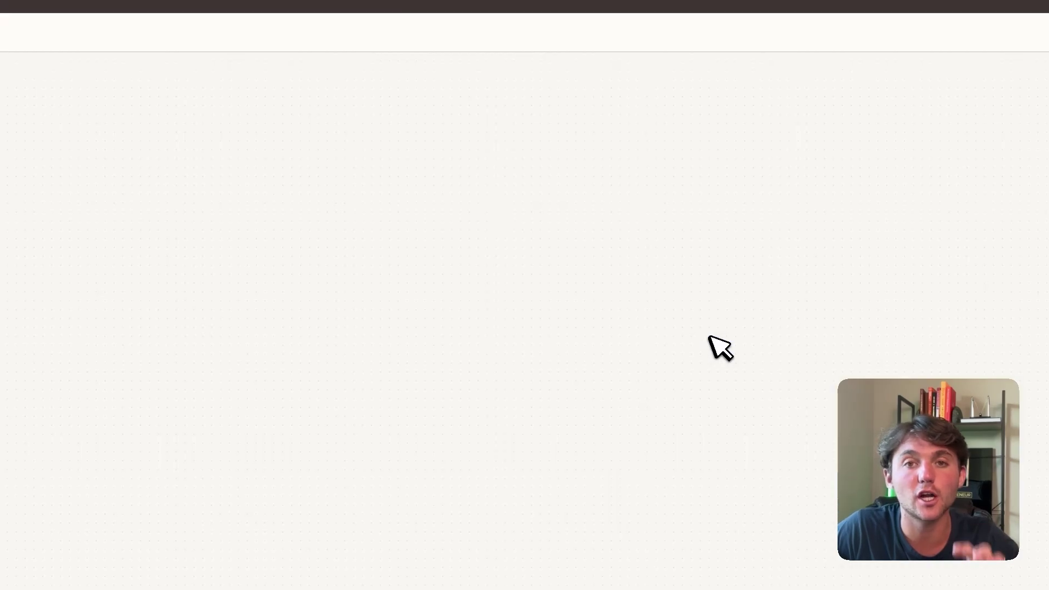
{"action": "scroll", "coordinate": [576, 427], "scroll_direction": "down", "scroll_amount": 2}
{"action": "left_click", "coordinate": [541, 407]}
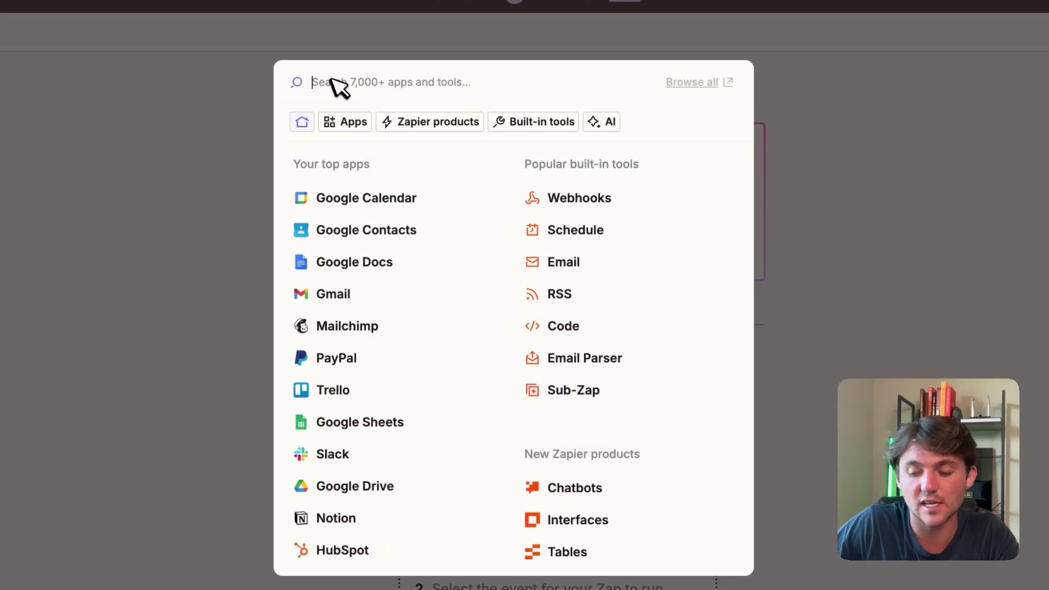
{"action": "type", "text": "jobber"}
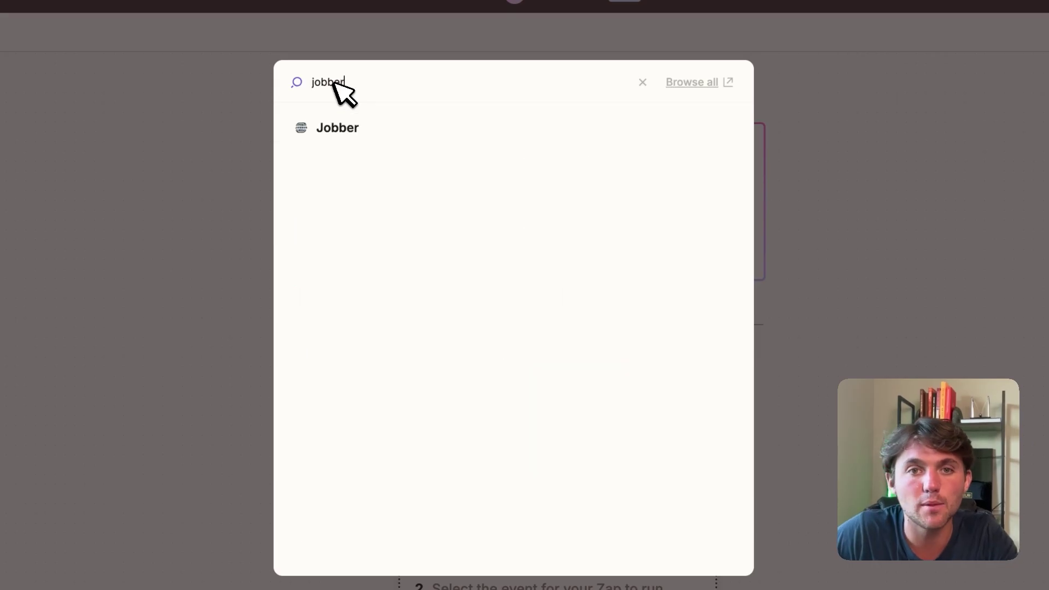
{"action": "left_click", "coordinate": [342, 135]}
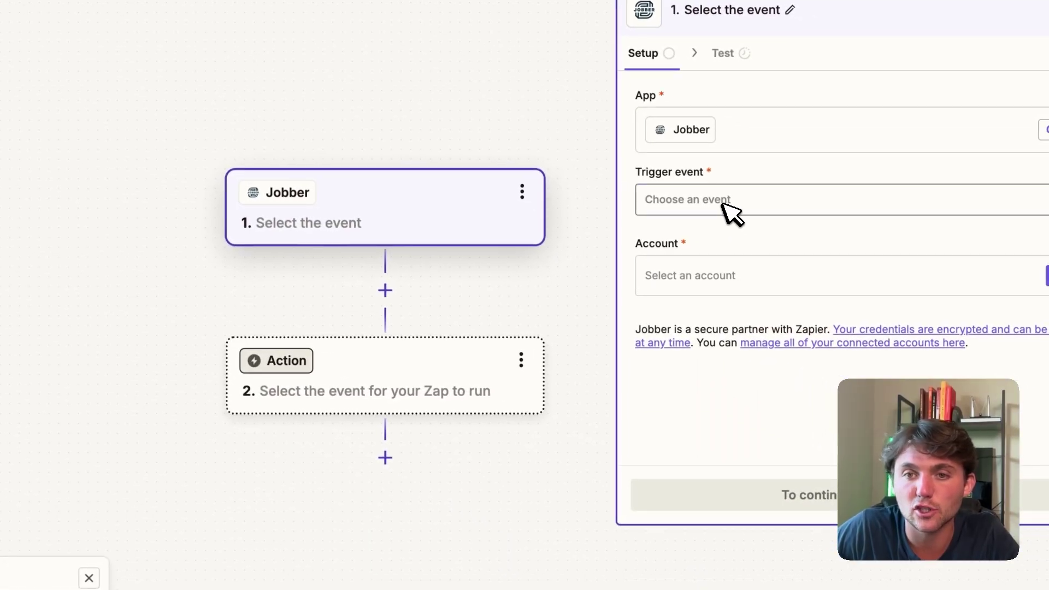
{"action": "left_click", "coordinate": [872, 288]}
{"action": "scroll", "coordinate": [519, 293], "scroll_direction": "down", "scroll_amount": 1}
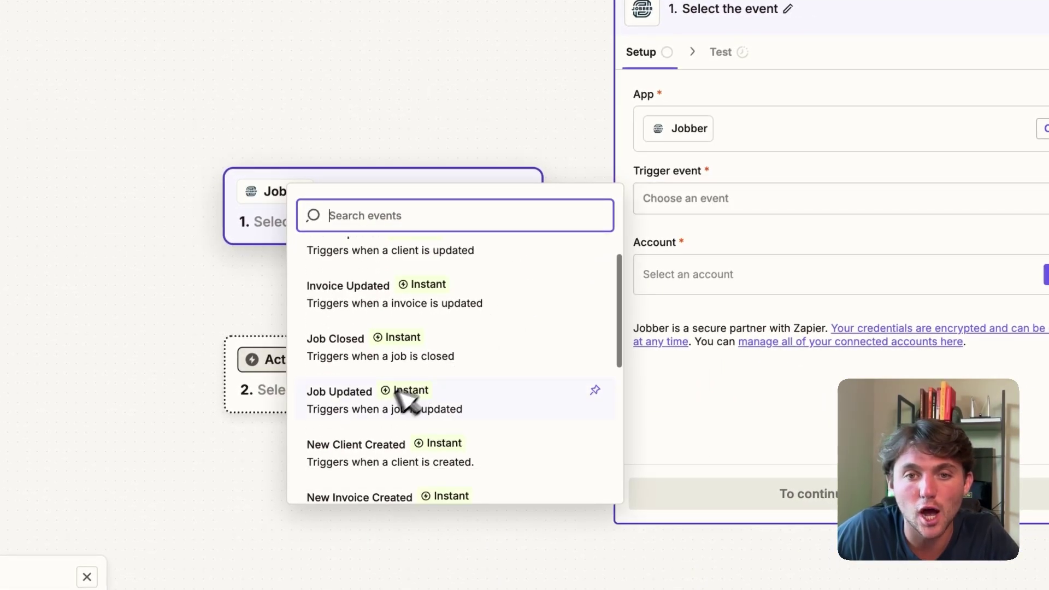
{"action": "left_click", "coordinate": [383, 345]}
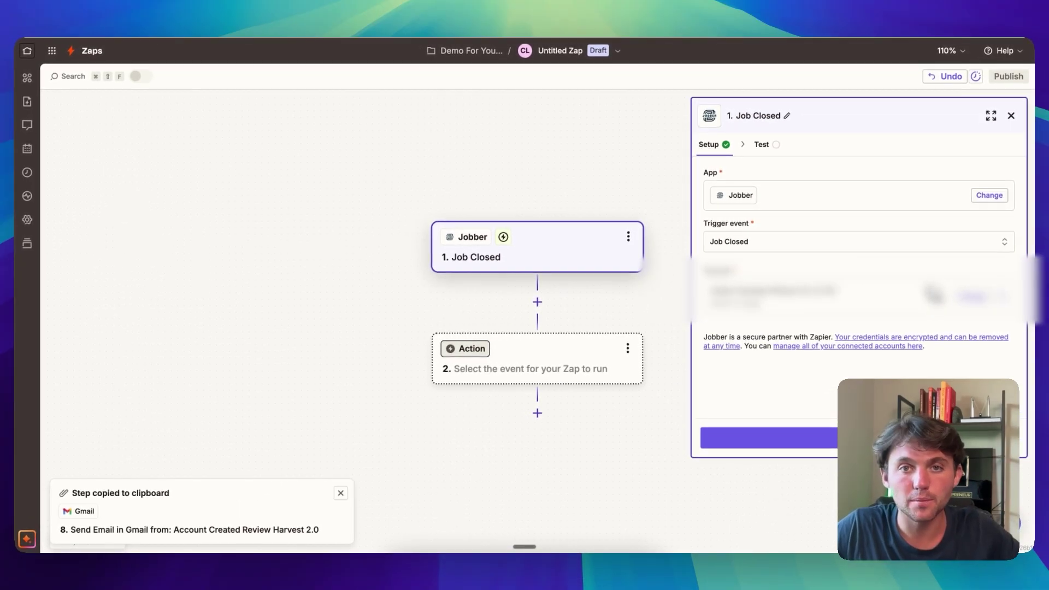
Test the Job Closed trigger, review sample record Job Closed C, and continue to the action app.
{"action": "left_click", "coordinate": [857, 435]}
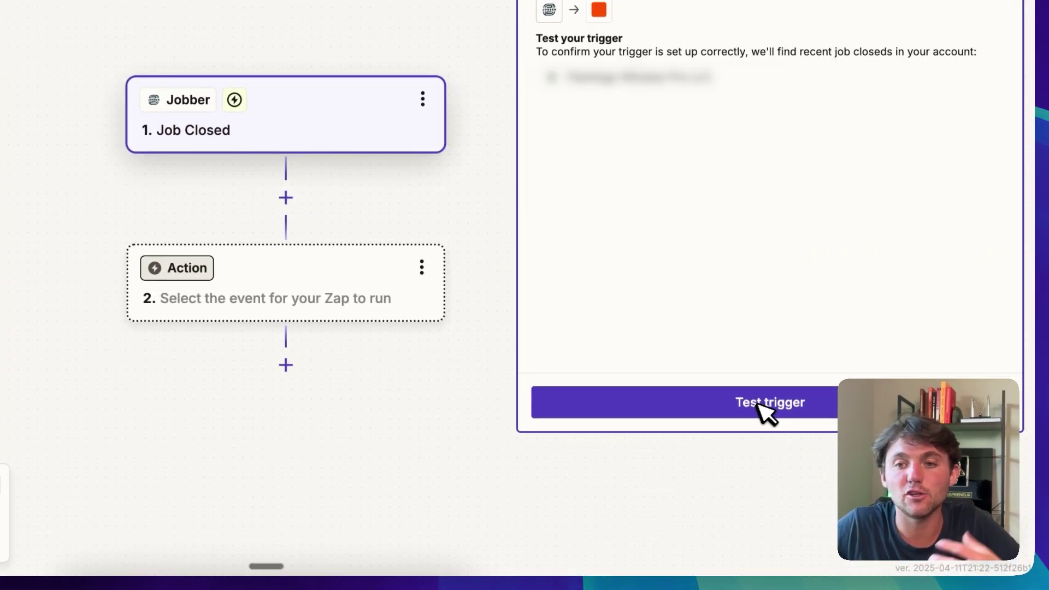
{"action": "left_click", "coordinate": [847, 437]}
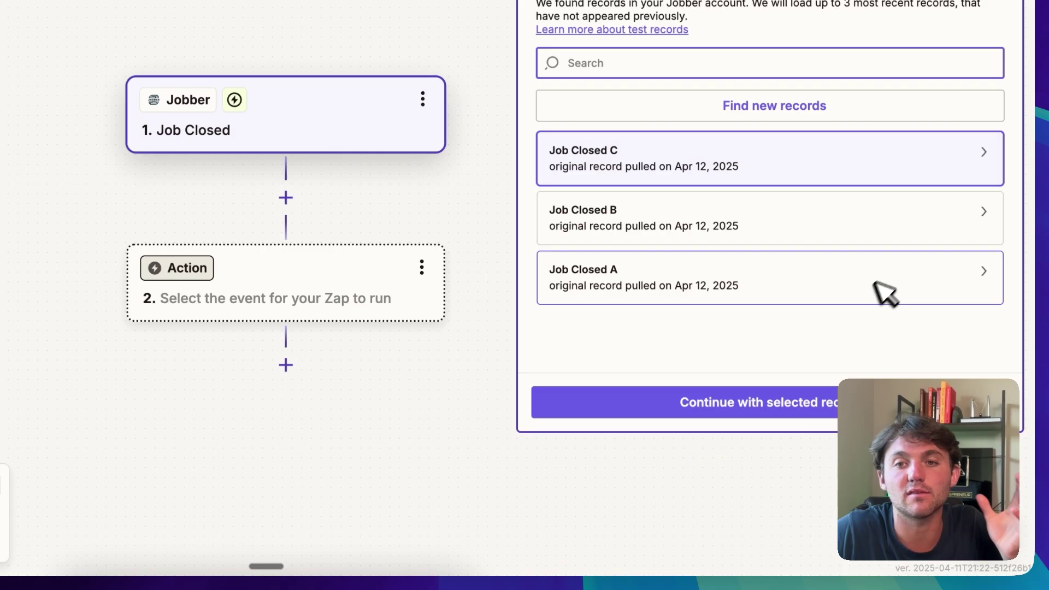
{"action": "left_click", "coordinate": [990, 154]}
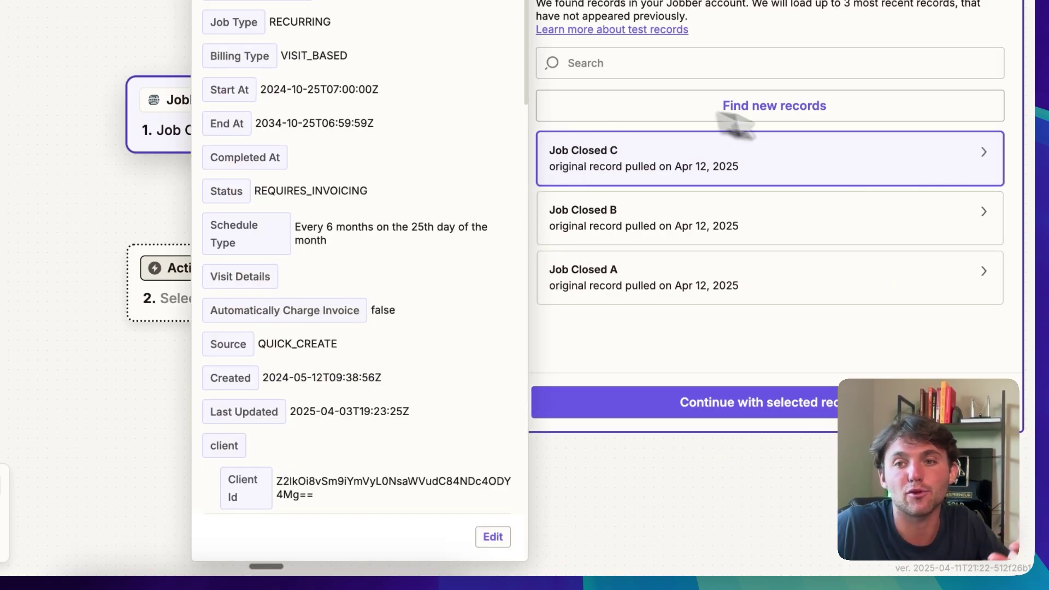
{"action": "left_click", "coordinate": [779, 407]}
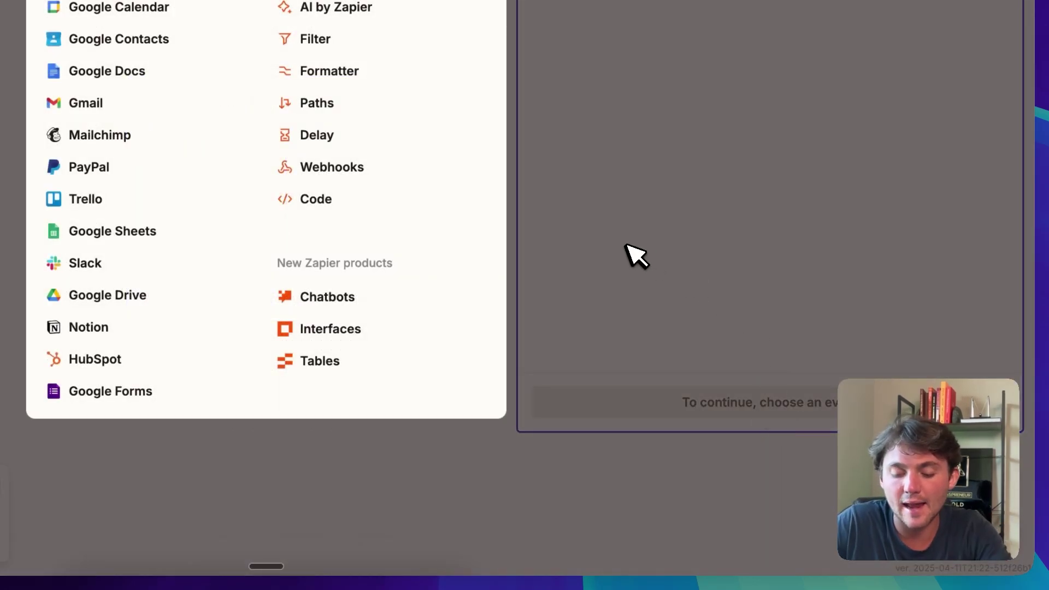
Set step 2 to LeadConnector's Add/Update Contact event and start connecting a new LeadConnector account.
{"action": "type", "text": "lead"}
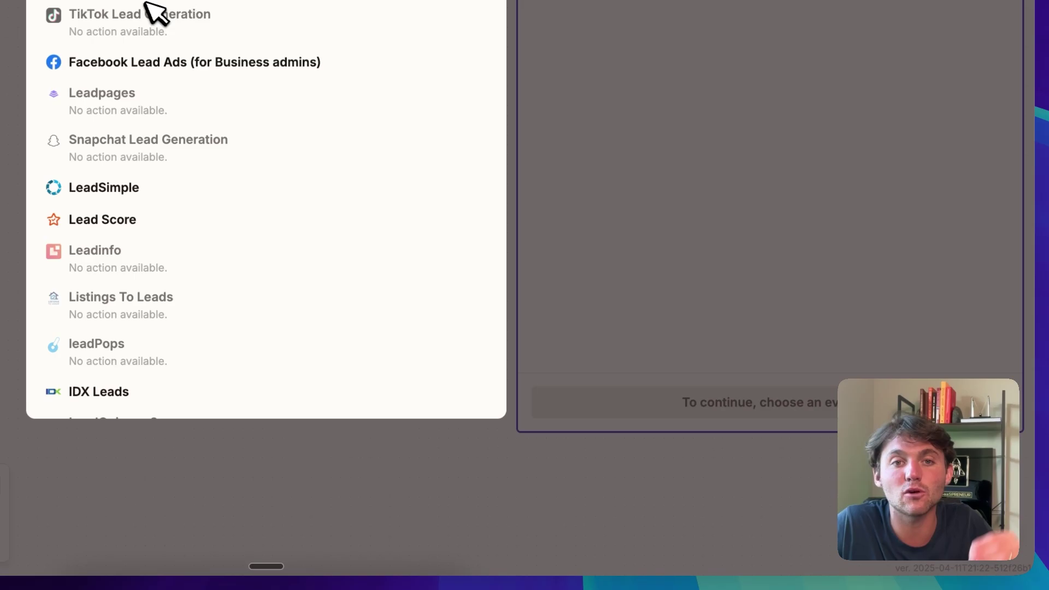
{"action": "left_click", "coordinate": [164, 1]}
{"action": "left_click", "coordinate": [699, 106]}
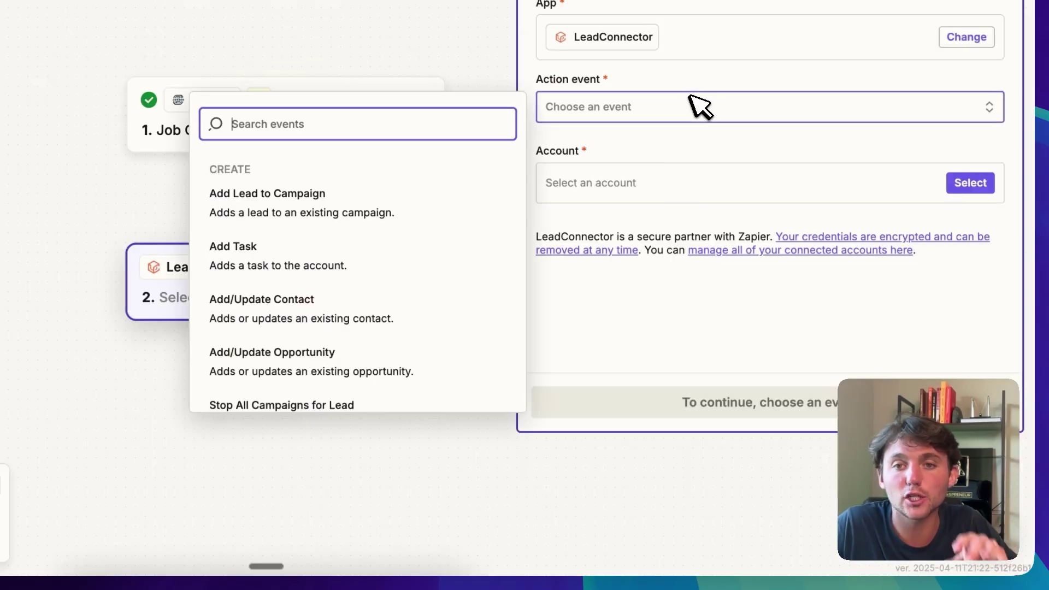
{"action": "scroll", "coordinate": [368, 223], "scroll_direction": "down", "scroll_amount": 2}
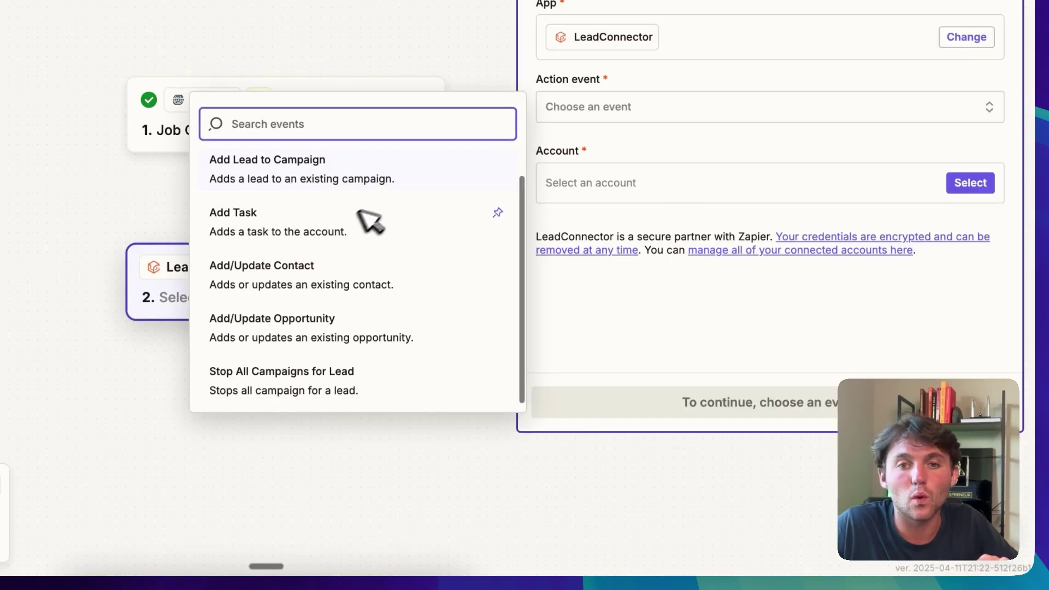
{"action": "left_click", "coordinate": [352, 279]}
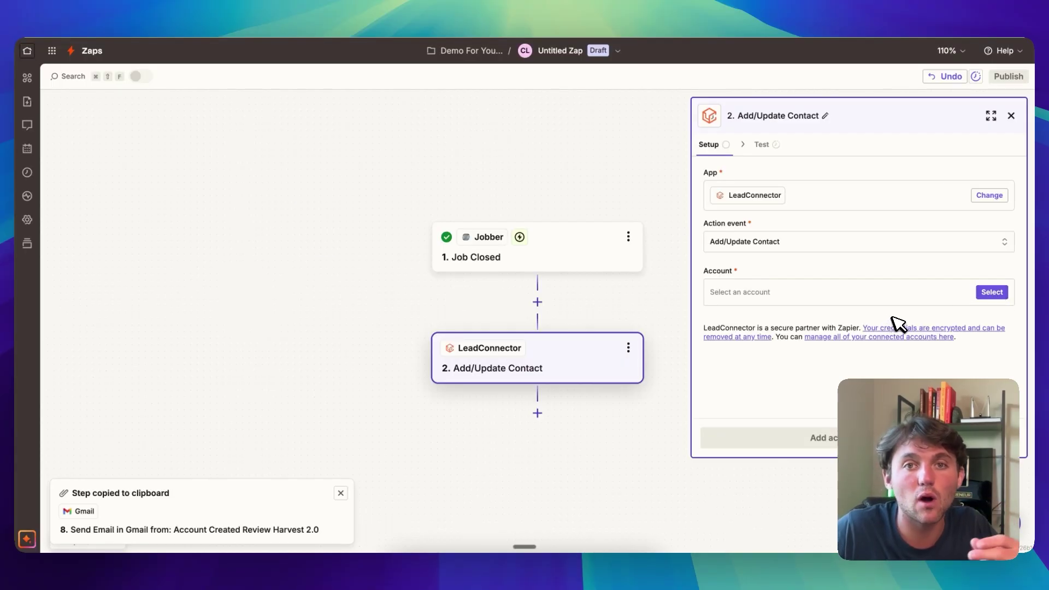
{"action": "left_click", "coordinate": [992, 293]}
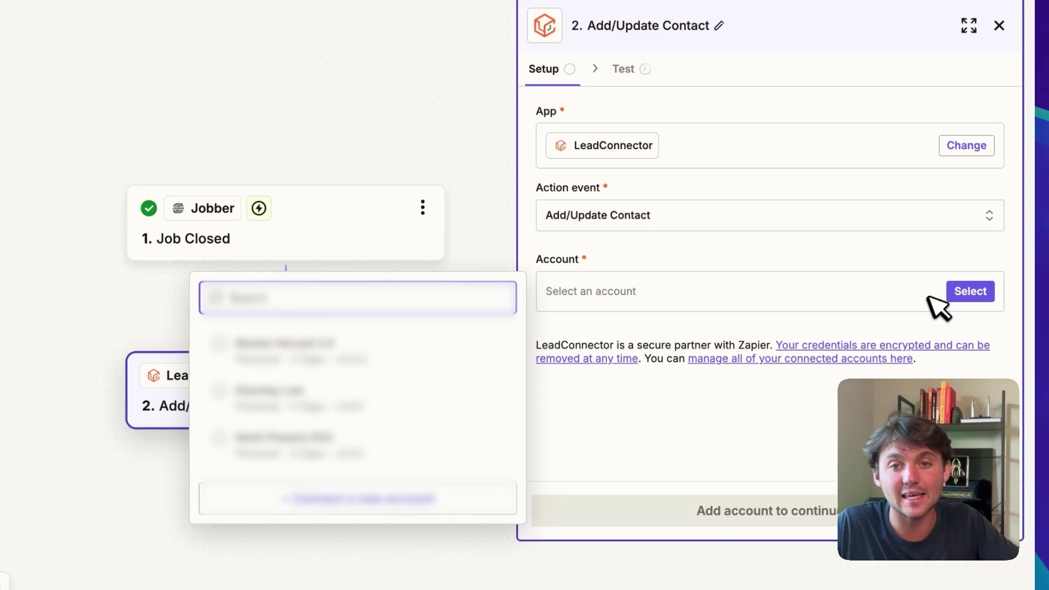
{"action": "left_click", "coordinate": [376, 508]}
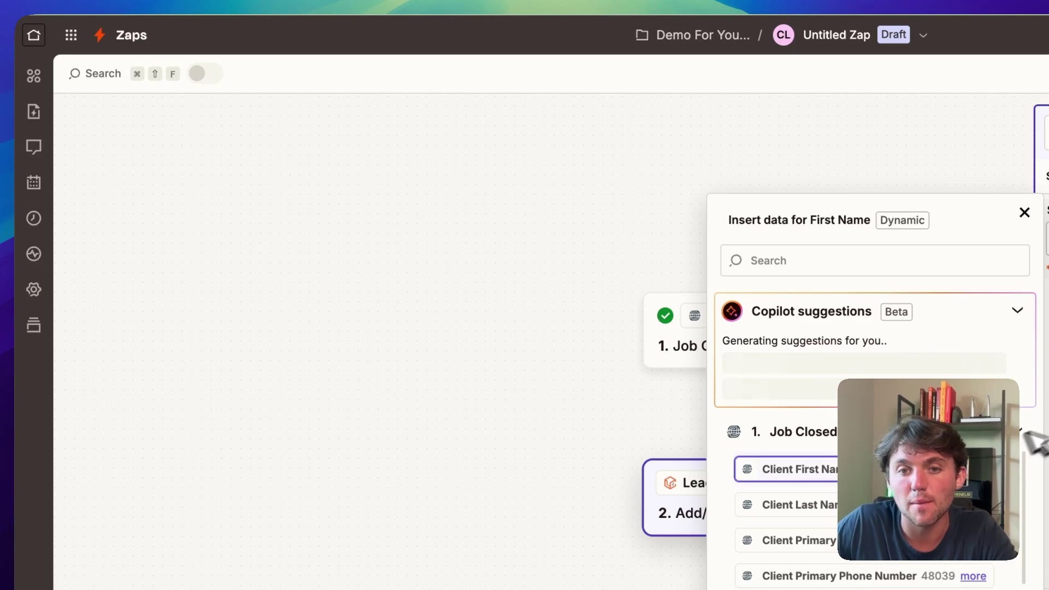
Map the Jobber client's first name and last name into First Name and Last Name.
{"action": "left_click", "coordinate": [835, 469]}
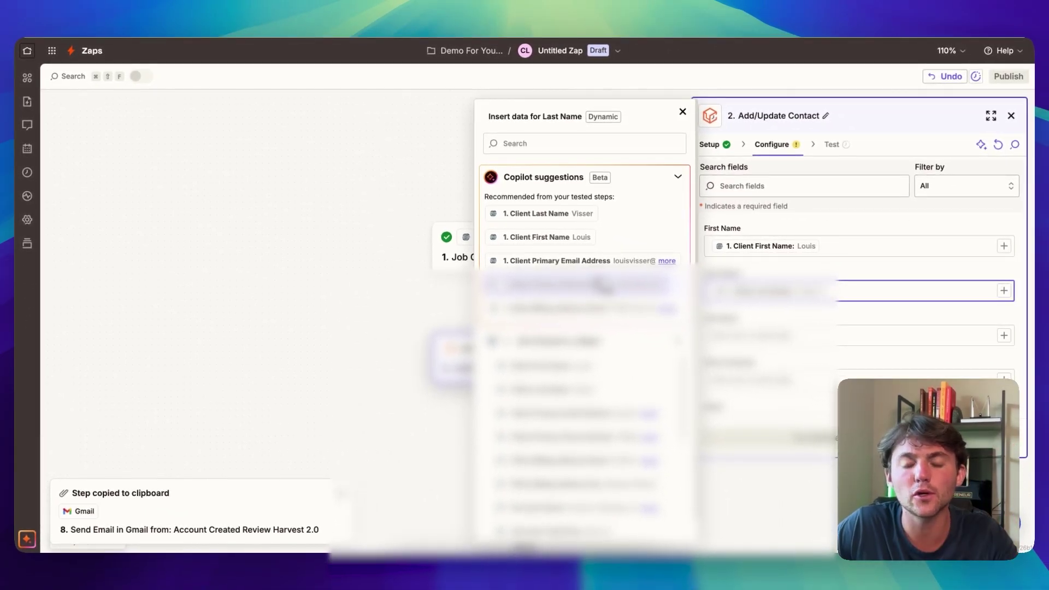
{"action": "scroll", "coordinate": [836, 335], "scroll_direction": "down", "scroll_amount": 2}
{"action": "left_click", "coordinate": [824, 281]}
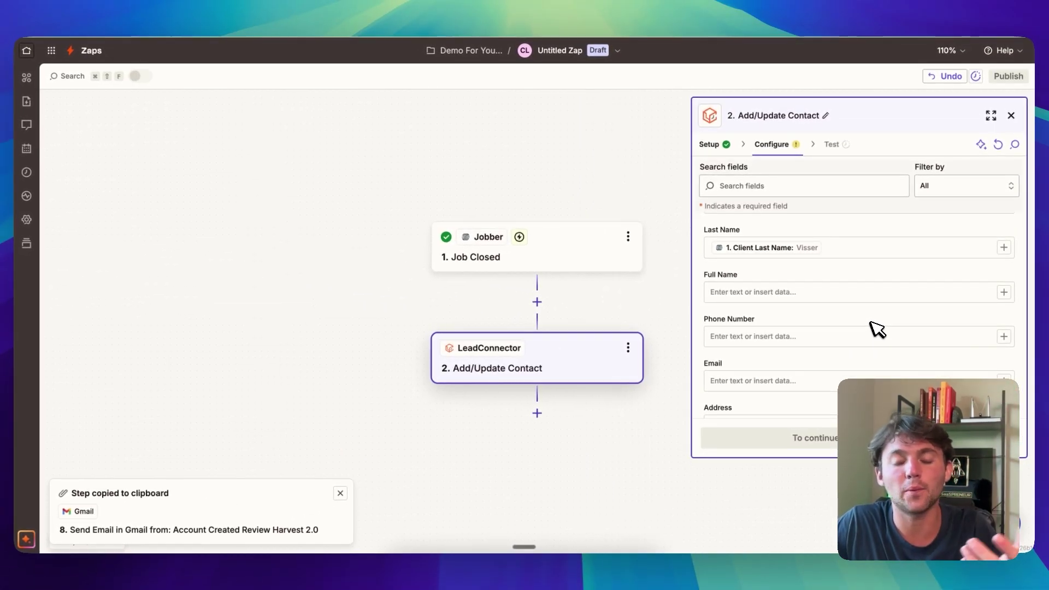
Map Client Primary Phone Number into Phone Number and Client Primary Email Address into Email.
{"action": "left_click", "coordinate": [877, 334]}
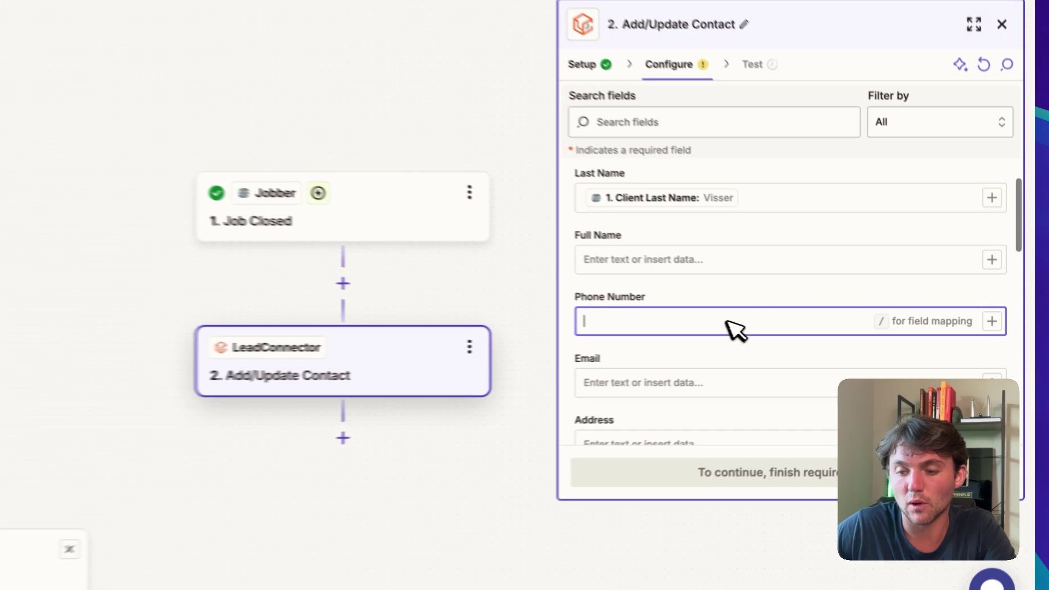
{"action": "type", "text": "/"}
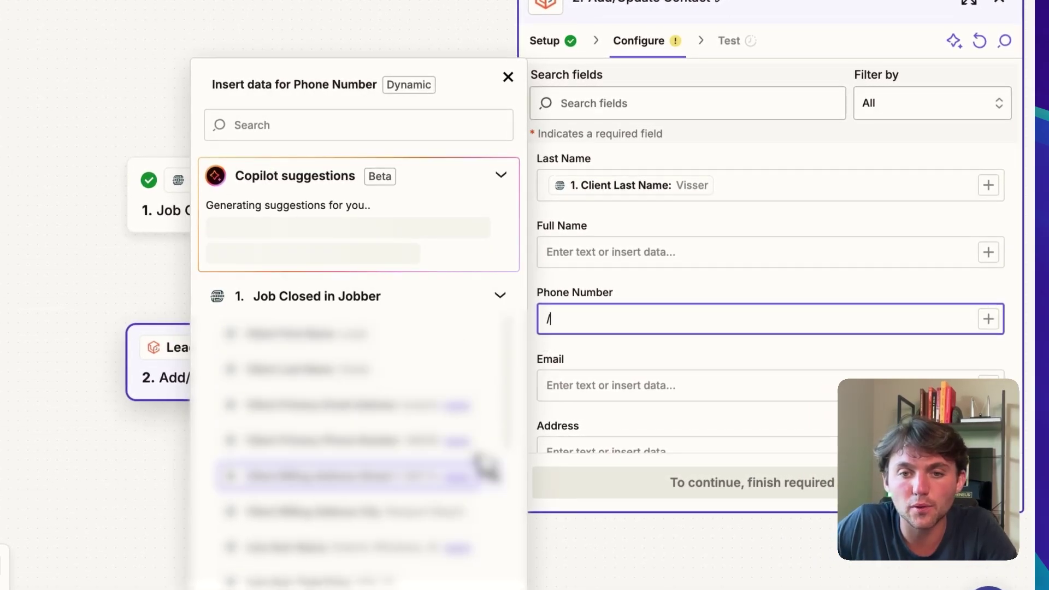
{"action": "left_click", "coordinate": [733, 403]}
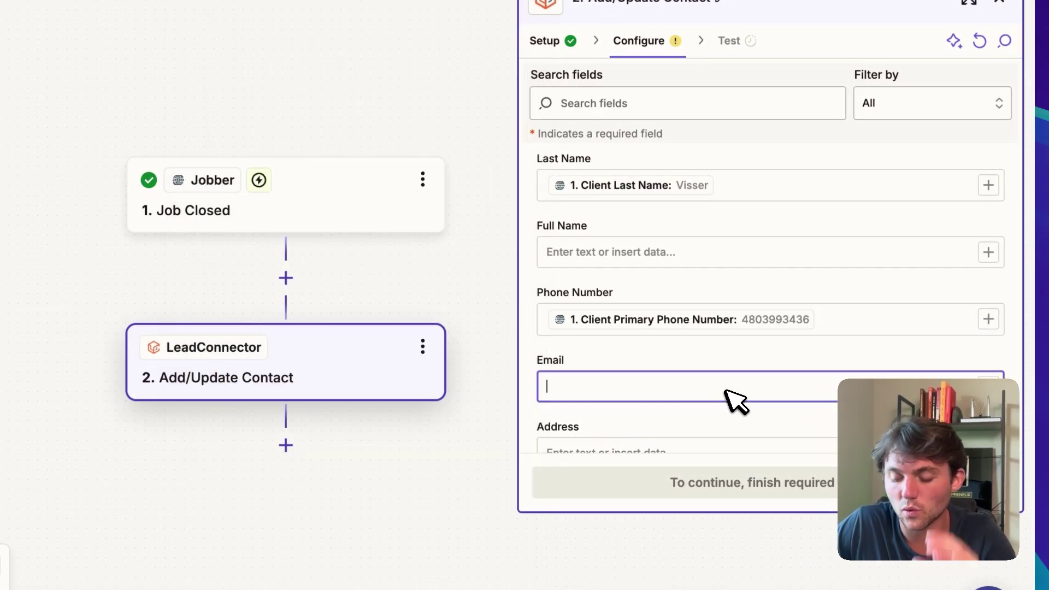
{"action": "type", "text": "/"}
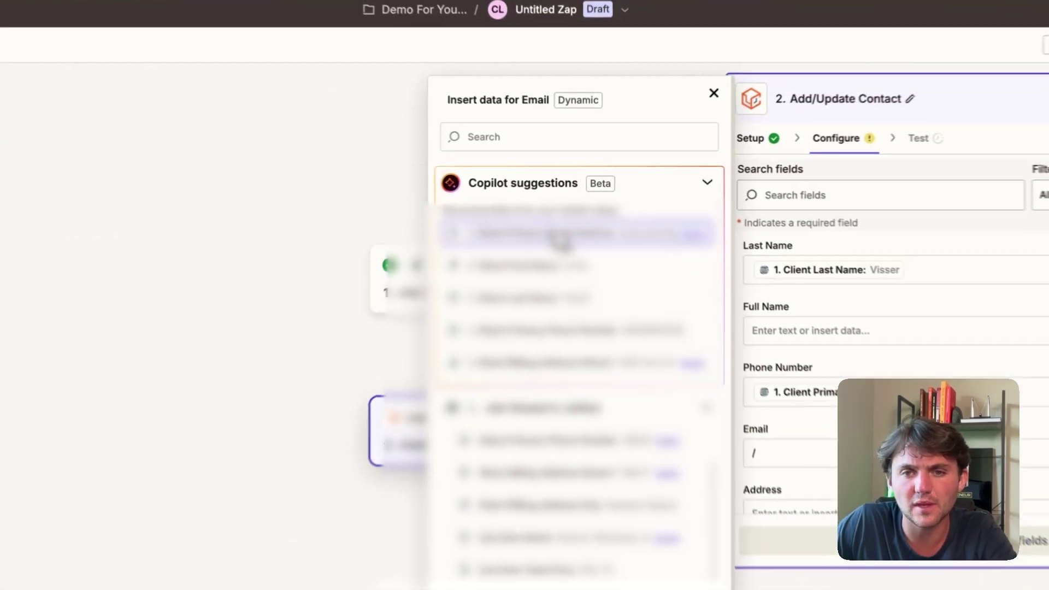
{"action": "left_click", "coordinate": [560, 236]}
{"action": "scroll", "coordinate": [913, 374], "scroll_direction": "down", "scroll_amount": 5}
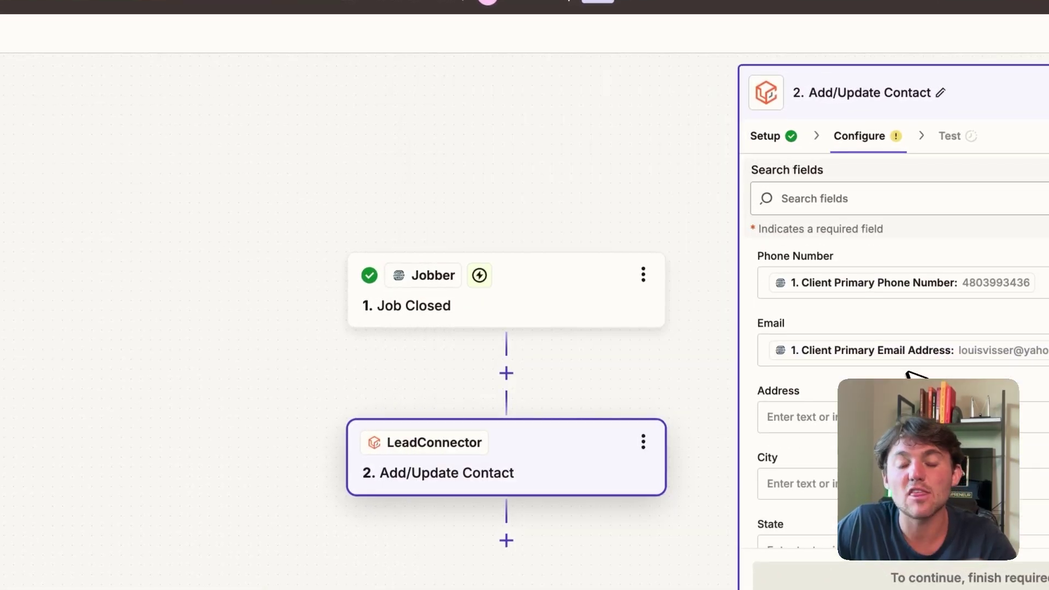
{"action": "scroll", "coordinate": [903, 378], "scroll_direction": "down", "scroll_amount": 3}
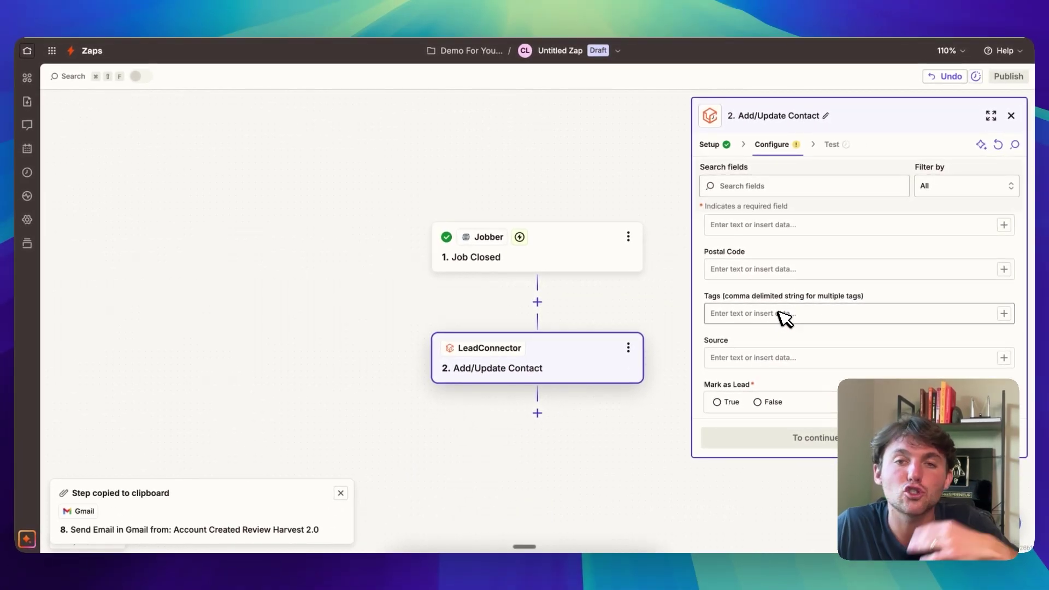
{"action": "scroll", "coordinate": [781, 316], "scroll_direction": "down", "scroll_amount": 2}
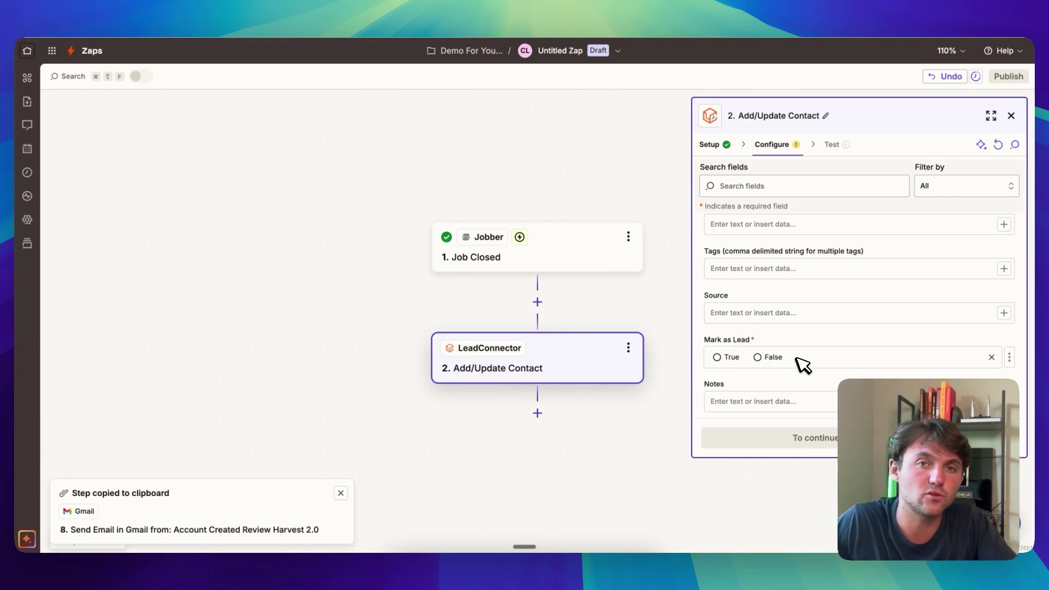
{"action": "scroll", "coordinate": [805, 357], "scroll_direction": "down", "scroll_amount": 8}
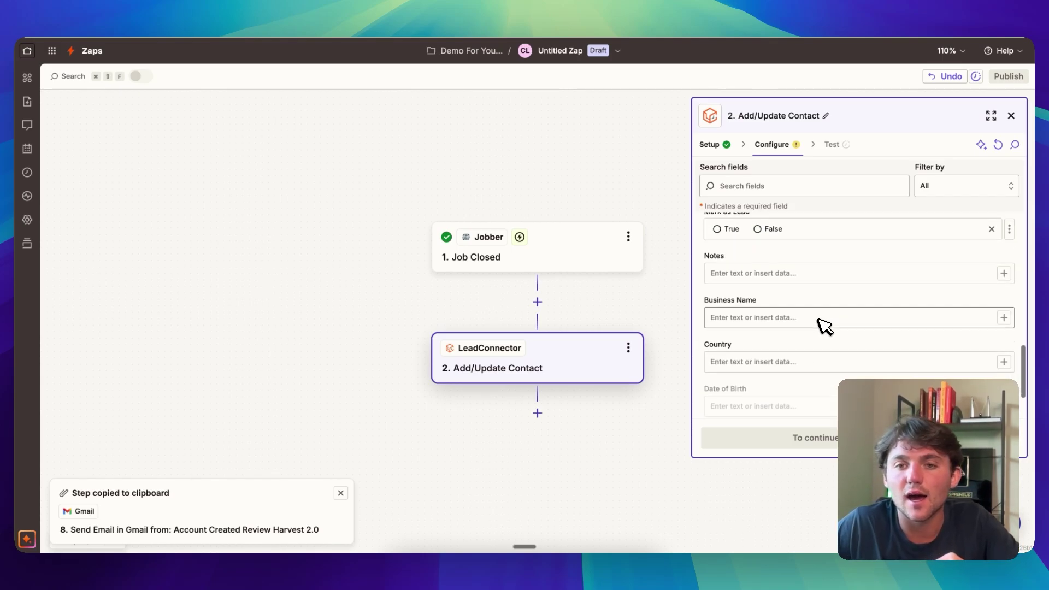
{"action": "scroll", "coordinate": [753, 382], "scroll_direction": "down", "scroll_amount": 1}
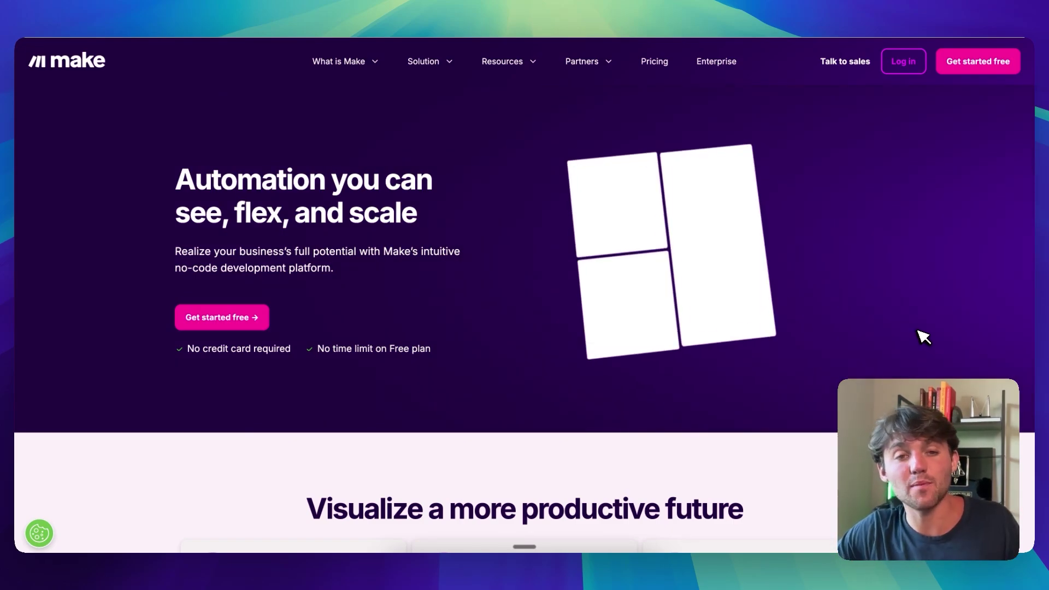
{"action": "scroll", "coordinate": [923, 339], "scroll_direction": "down", "scroll_amount": 5}
{"action": "scroll", "coordinate": [923, 346], "scroll_direction": "down", "scroll_amount": 10}
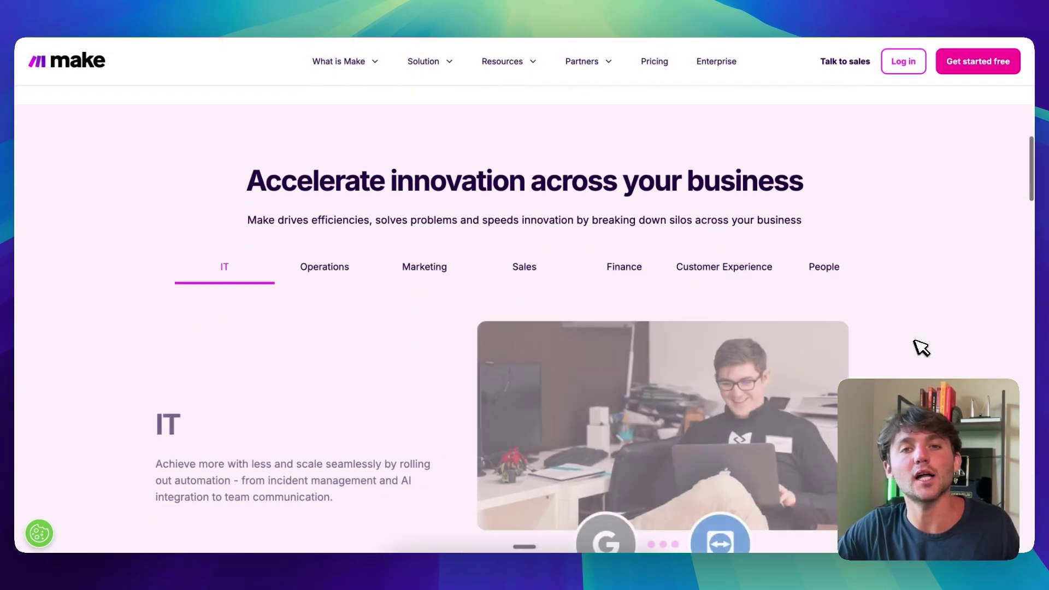
{"action": "scroll", "coordinate": [920, 348], "scroll_direction": "down", "scroll_amount": 2}
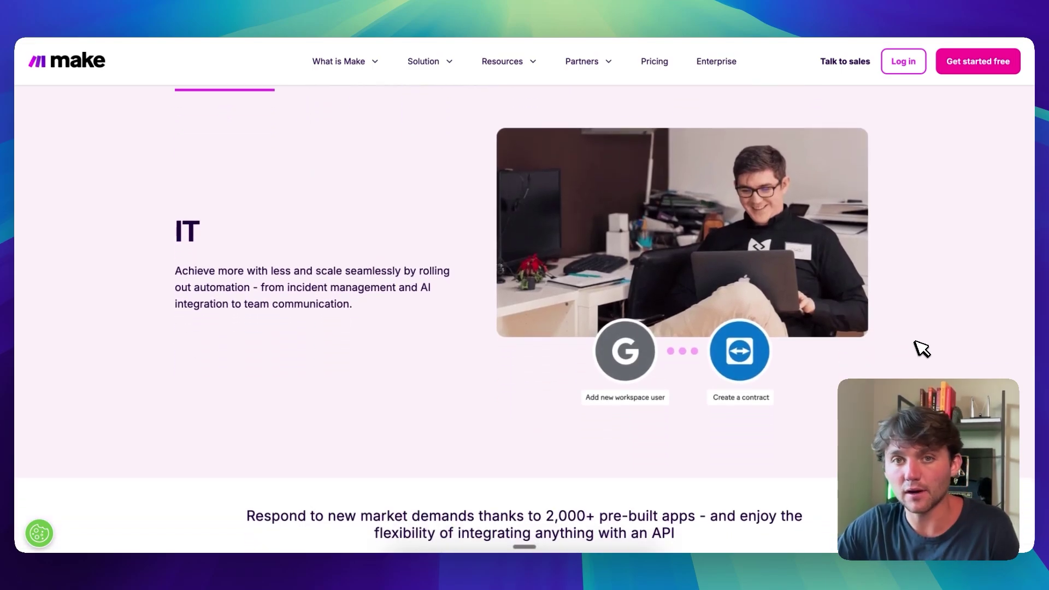
{"action": "scroll", "coordinate": [922, 348], "scroll_direction": "down", "scroll_amount": 4}
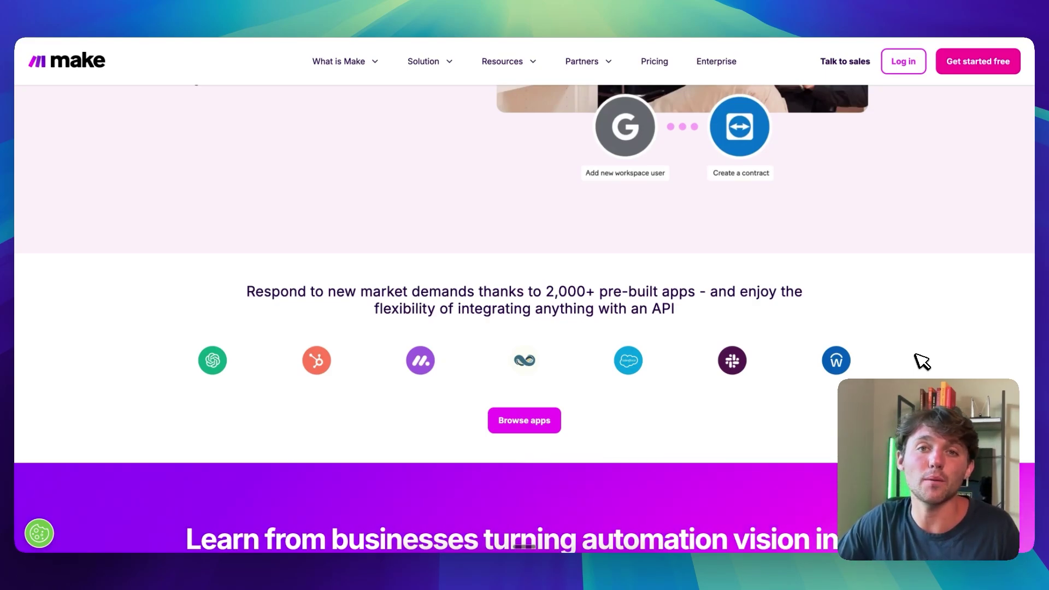
{"action": "scroll", "coordinate": [874, 342], "scroll_direction": "up", "scroll_amount": 2}
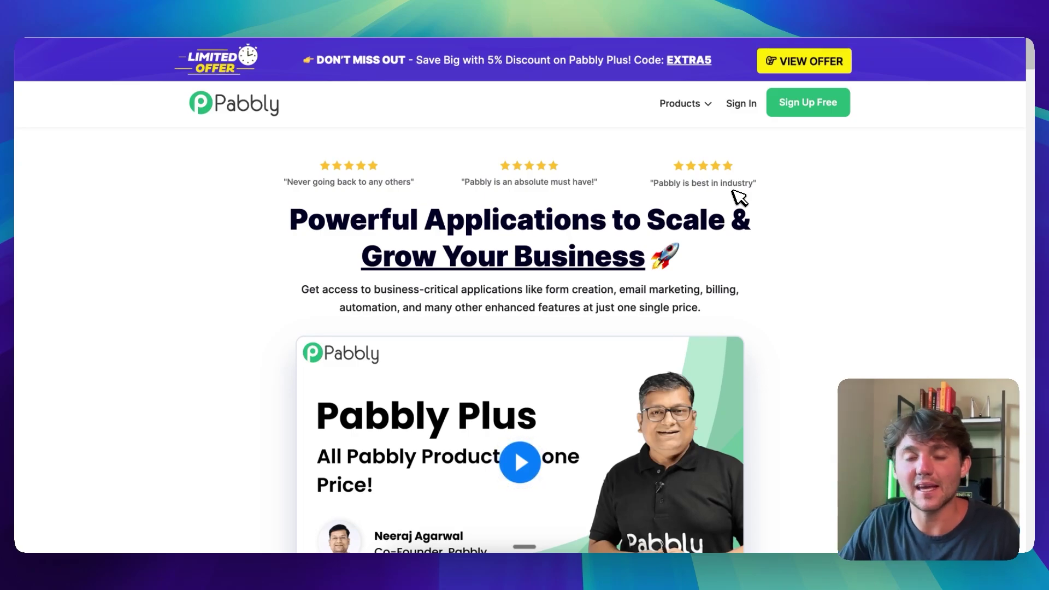
{"action": "scroll", "coordinate": [768, 237], "scroll_direction": "down", "scroll_amount": 20}
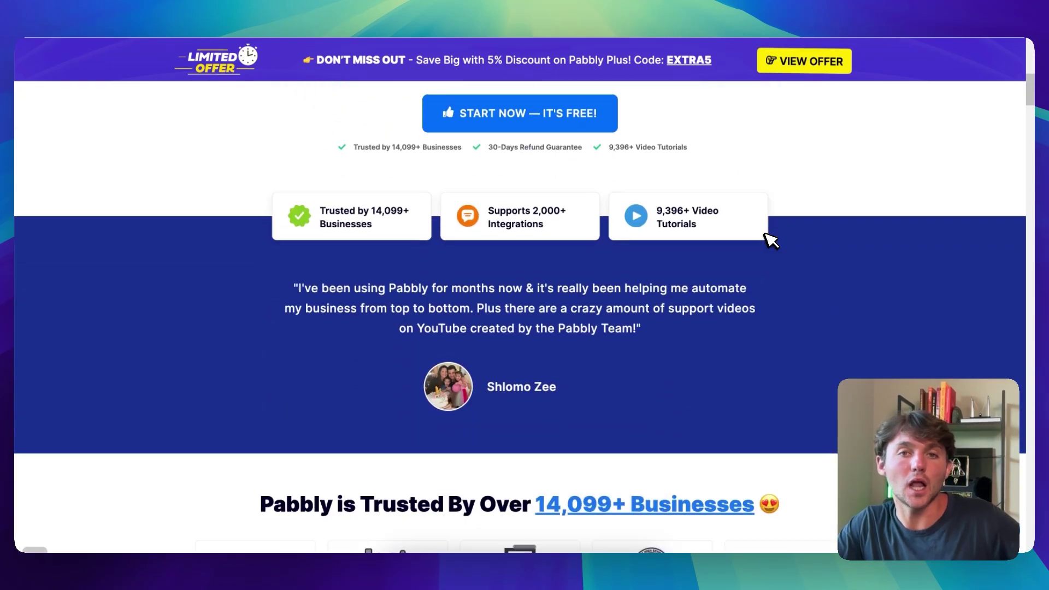
{"action": "scroll", "coordinate": [770, 241], "scroll_direction": "down", "scroll_amount": 20}
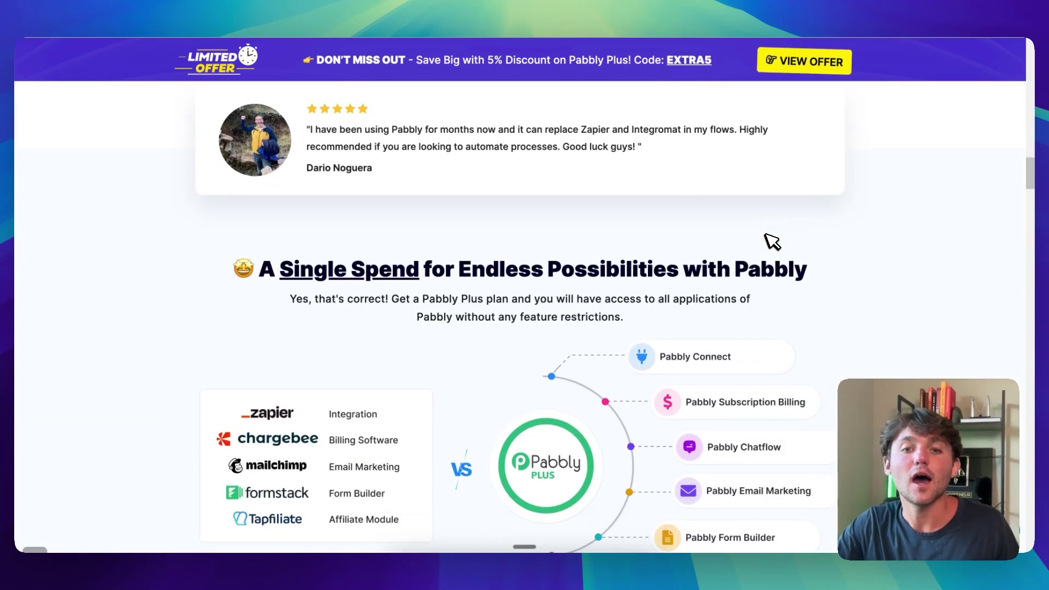
{"action": "scroll", "coordinate": [772, 240], "scroll_direction": "down", "scroll_amount": 4}
{"action": "scroll", "coordinate": [772, 241], "scroll_direction": "up", "scroll_amount": 2}
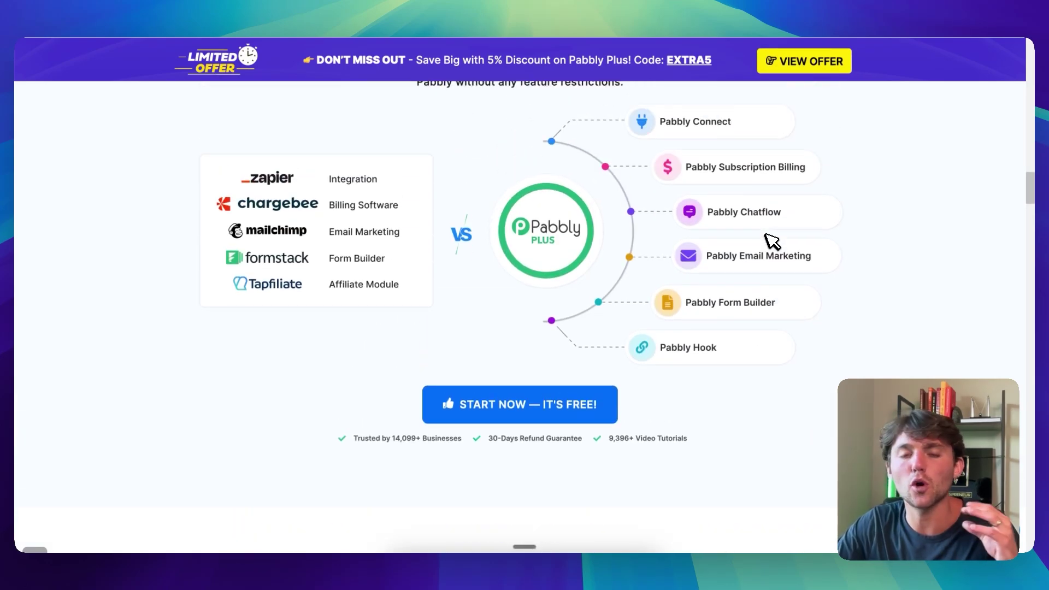
{"action": "scroll", "coordinate": [913, 238], "scroll_direction": "down", "scroll_amount": 2}
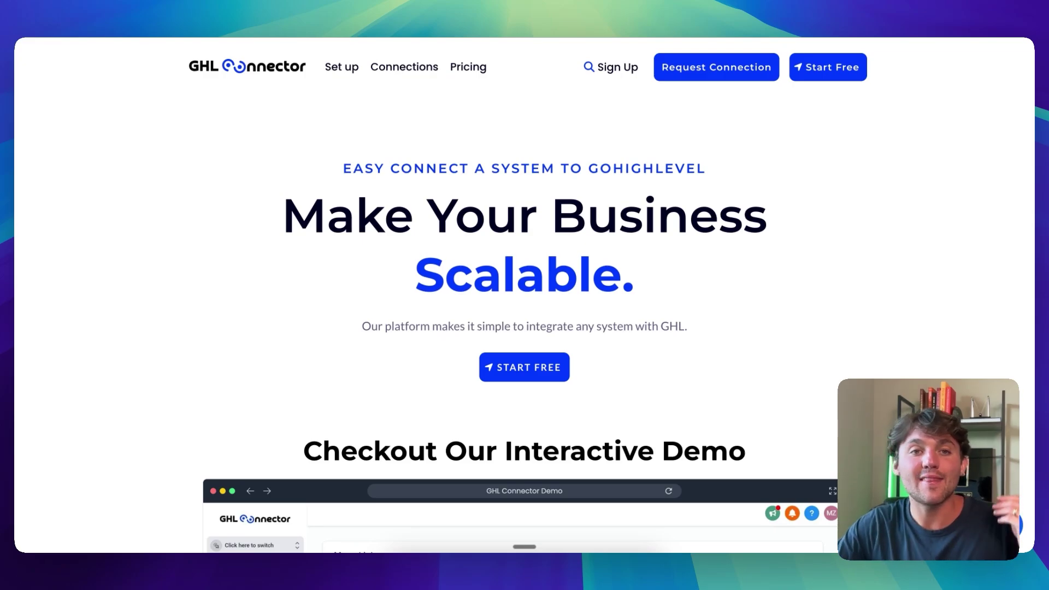
{"action": "scroll", "coordinate": [356, 159], "scroll_direction": "down", "scroll_amount": 7}
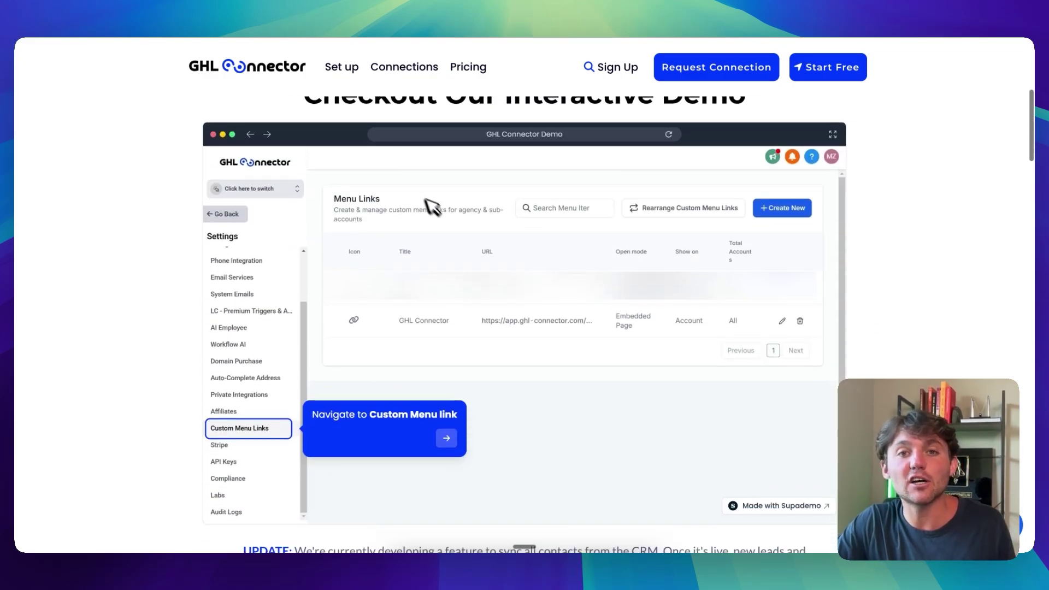
{"action": "scroll", "coordinate": [432, 206], "scroll_direction": "up", "scroll_amount": 7}
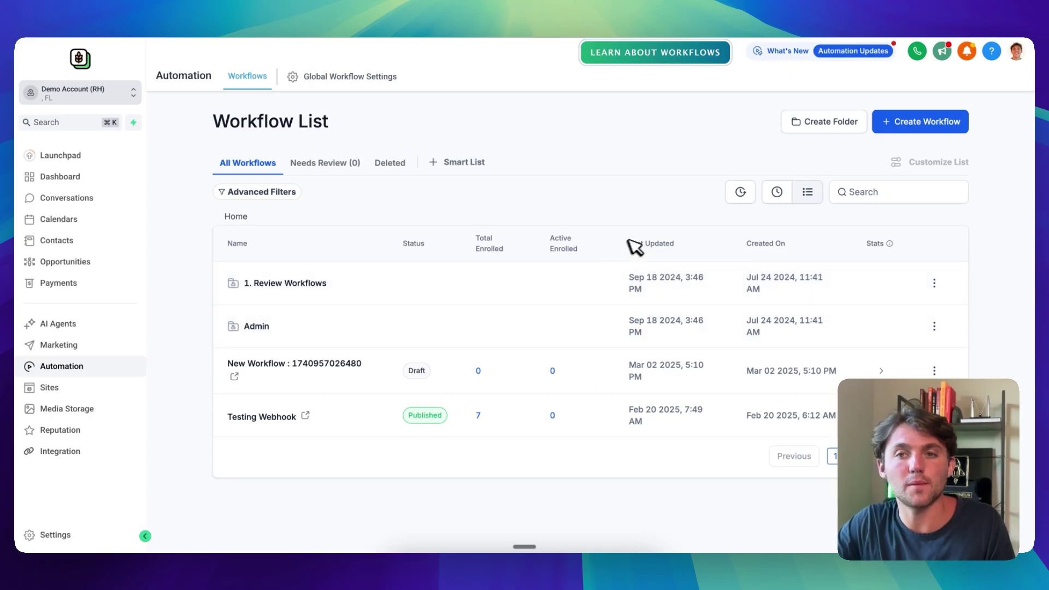
Create a new blank workflow from the Workflow List page.
{"action": "left_click", "coordinate": [919, 123]}
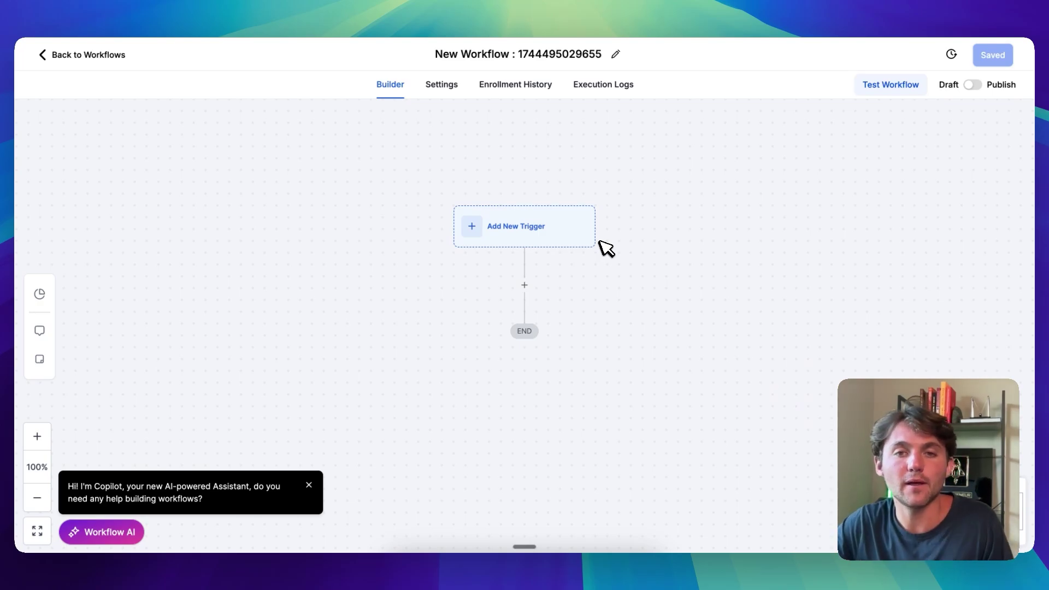
Browse the workflow triggers list down to Payments, Shopify, IVR, Communities and app triggers.
{"action": "left_click", "coordinate": [534, 226]}
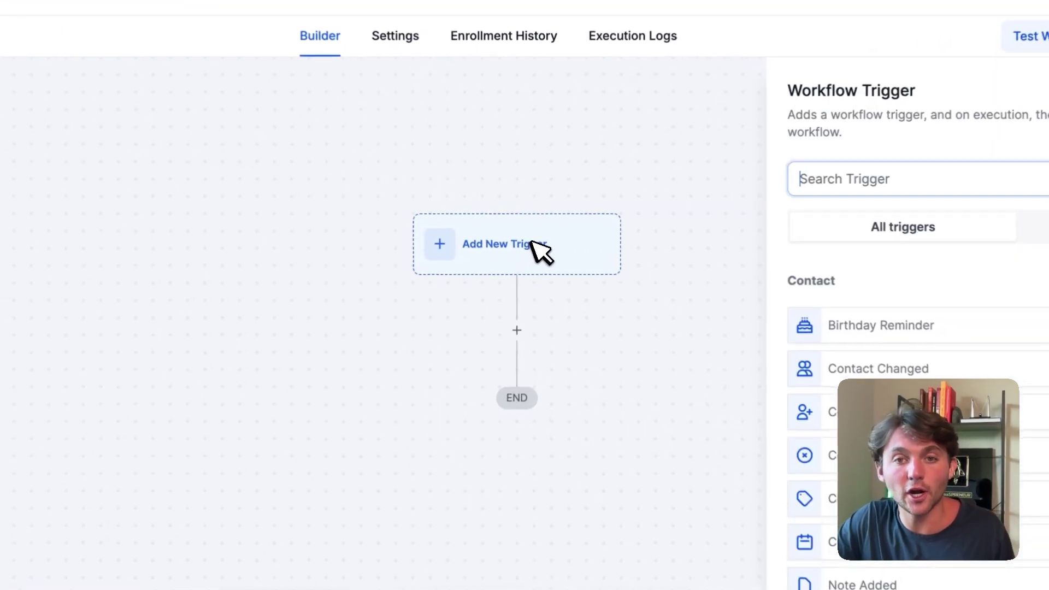
{"action": "scroll", "coordinate": [963, 321], "scroll_direction": "down", "scroll_amount": 15}
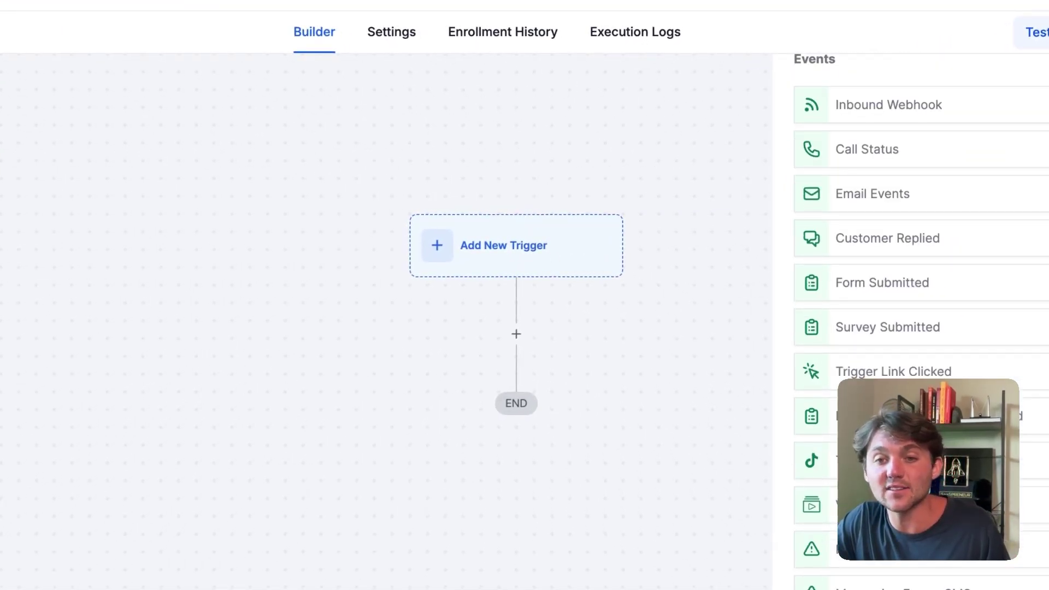
{"action": "scroll", "coordinate": [929, 328], "scroll_direction": "down", "scroll_amount": 15}
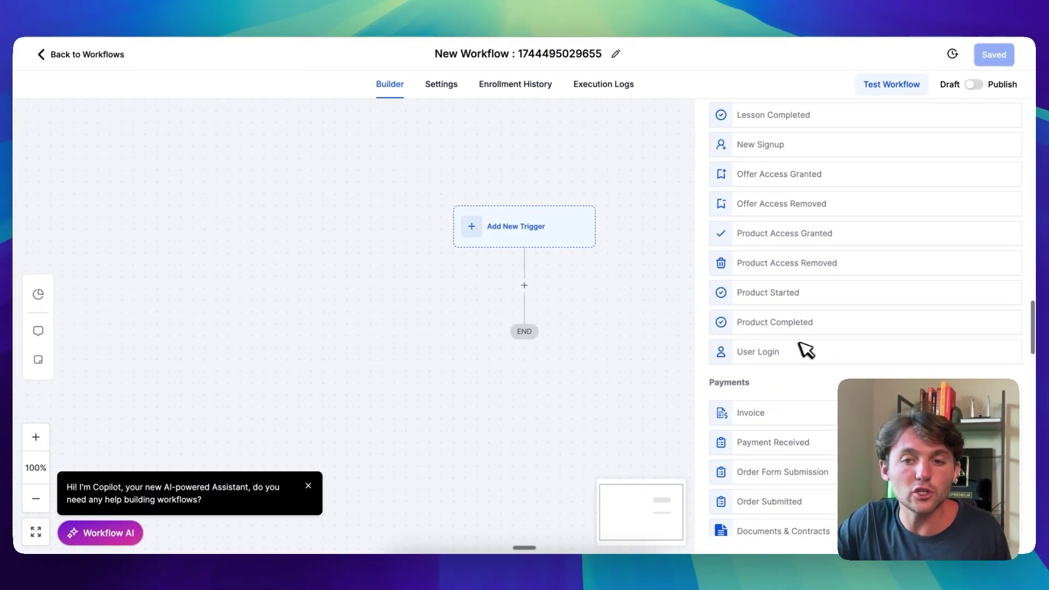
{"action": "scroll", "coordinate": [802, 348], "scroll_direction": "down", "scroll_amount": 3}
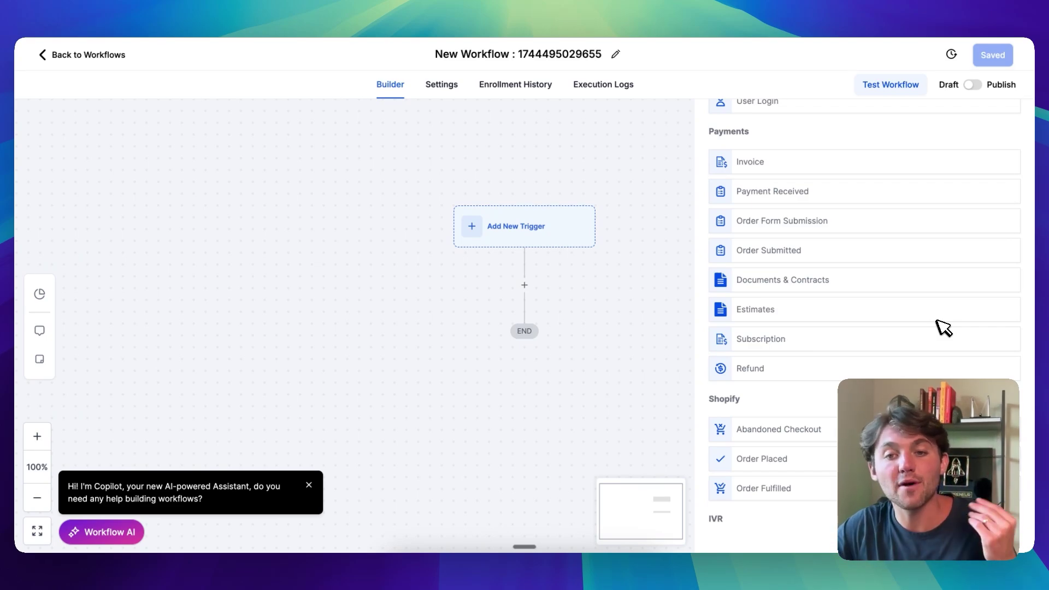
{"action": "scroll", "coordinate": [885, 238], "scroll_direction": "down", "scroll_amount": 10}
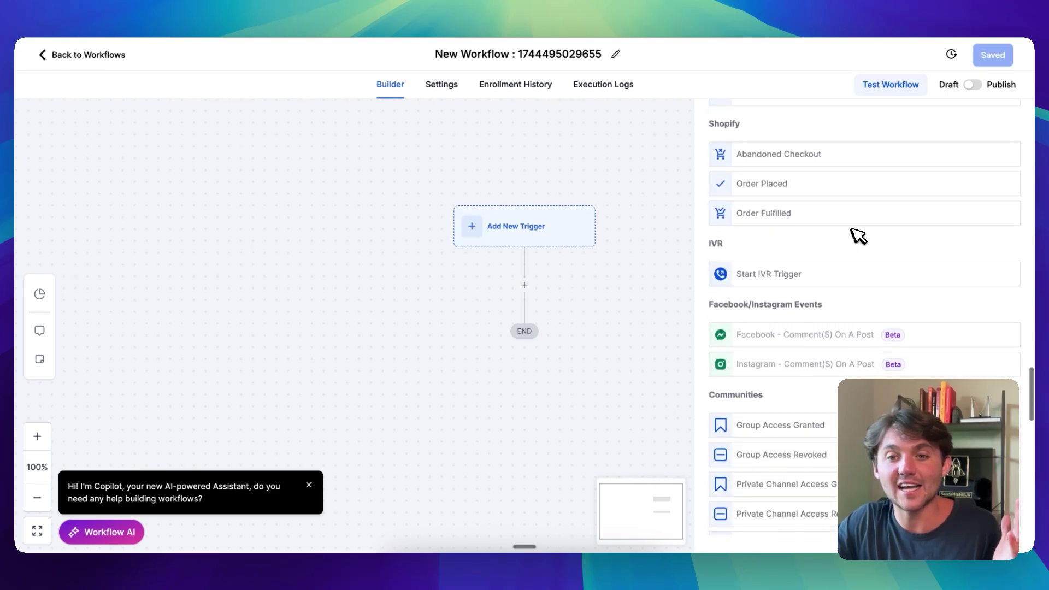
{"action": "scroll", "coordinate": [858, 236], "scroll_direction": "down", "scroll_amount": 15}
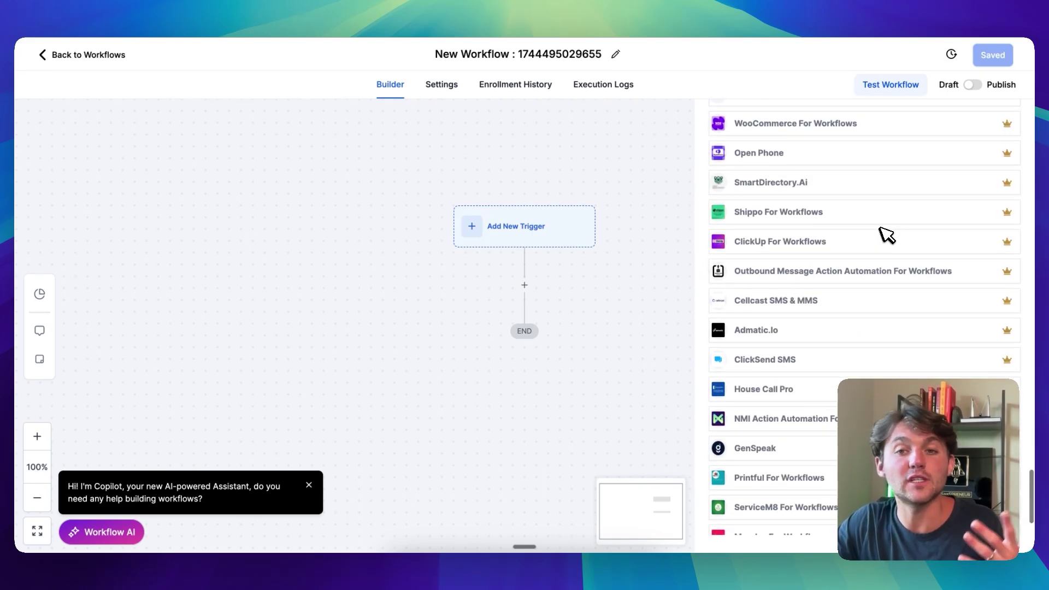
{"action": "scroll", "coordinate": [887, 235], "scroll_direction": "up", "scroll_amount": 9}
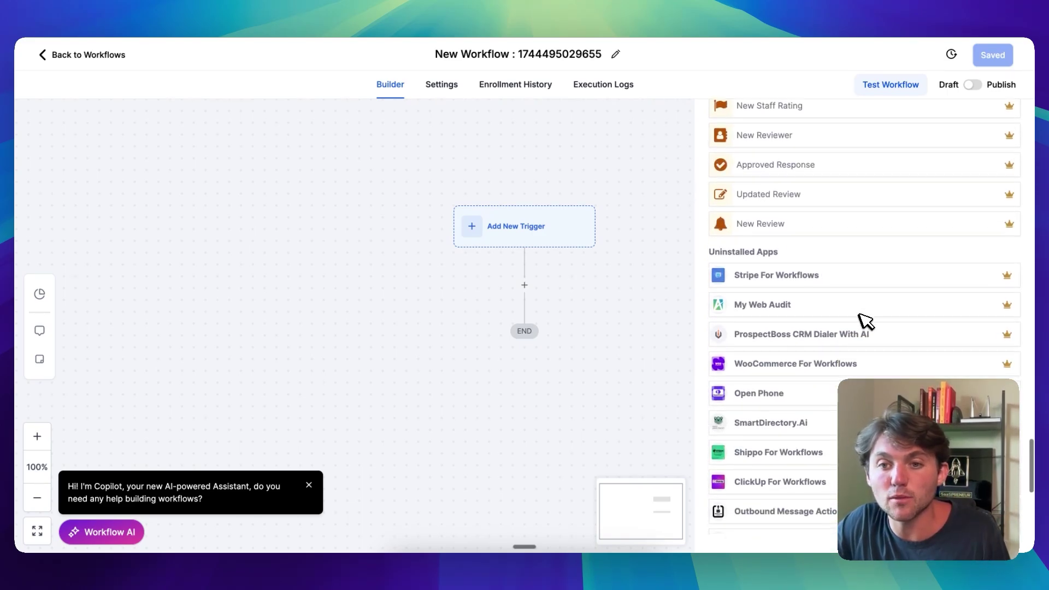
{"action": "scroll", "coordinate": [862, 320], "scroll_direction": "down", "scroll_amount": 2}
{"action": "scroll", "coordinate": [824, 306], "scroll_direction": "up", "scroll_amount": 1}
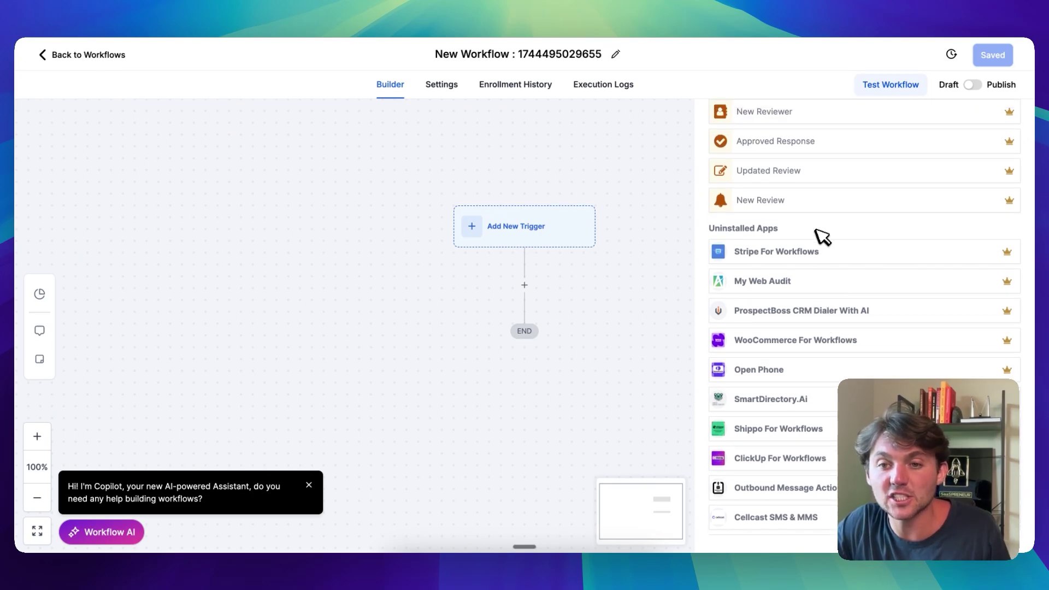
{"action": "scroll", "coordinate": [838, 328], "scroll_direction": "down", "scroll_amount": 4}
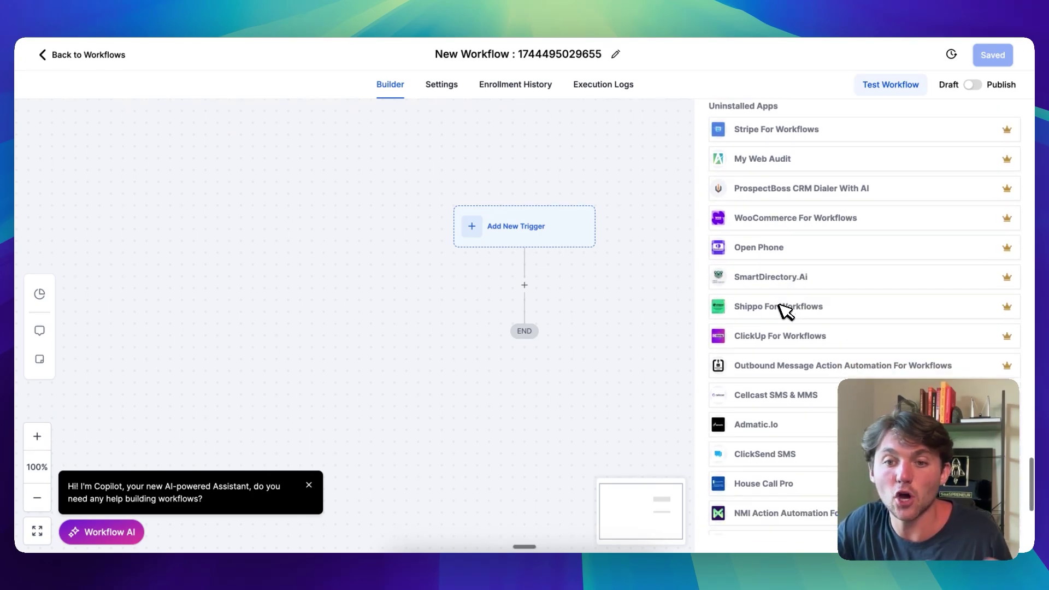
{"action": "scroll", "coordinate": [784, 309], "scroll_direction": "down", "scroll_amount": 2}
{"action": "scroll", "coordinate": [803, 368], "scroll_direction": "down", "scroll_amount": 2}
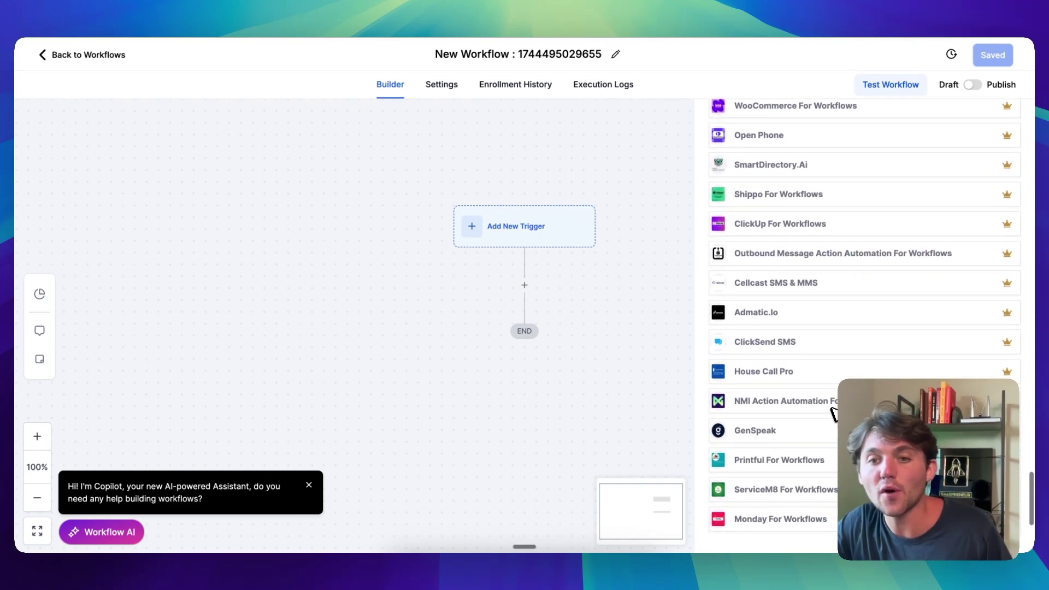
{"action": "scroll", "coordinate": [832, 412], "scroll_direction": "down", "scroll_amount": 2}
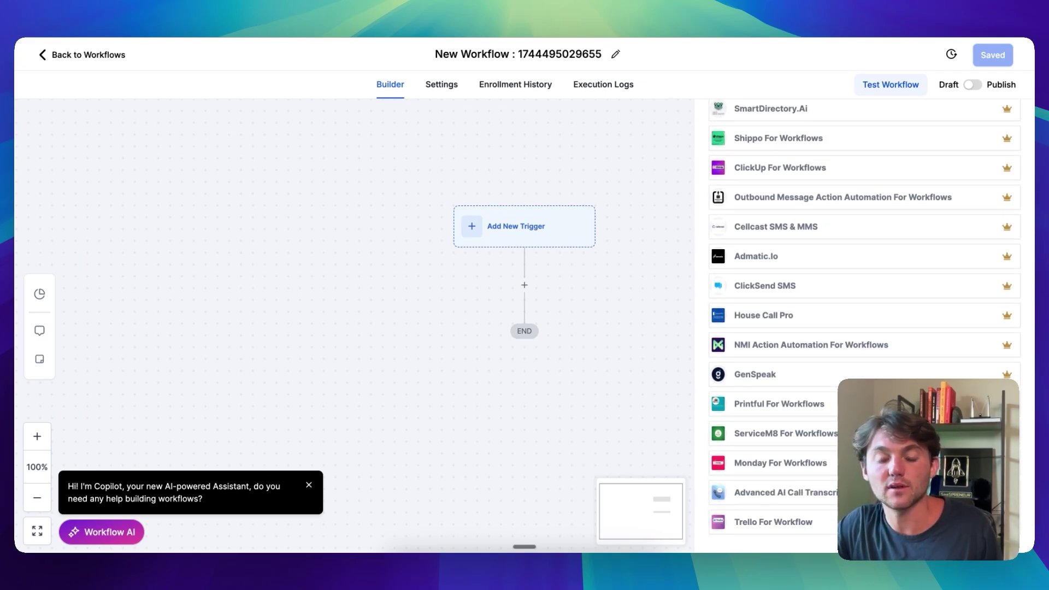